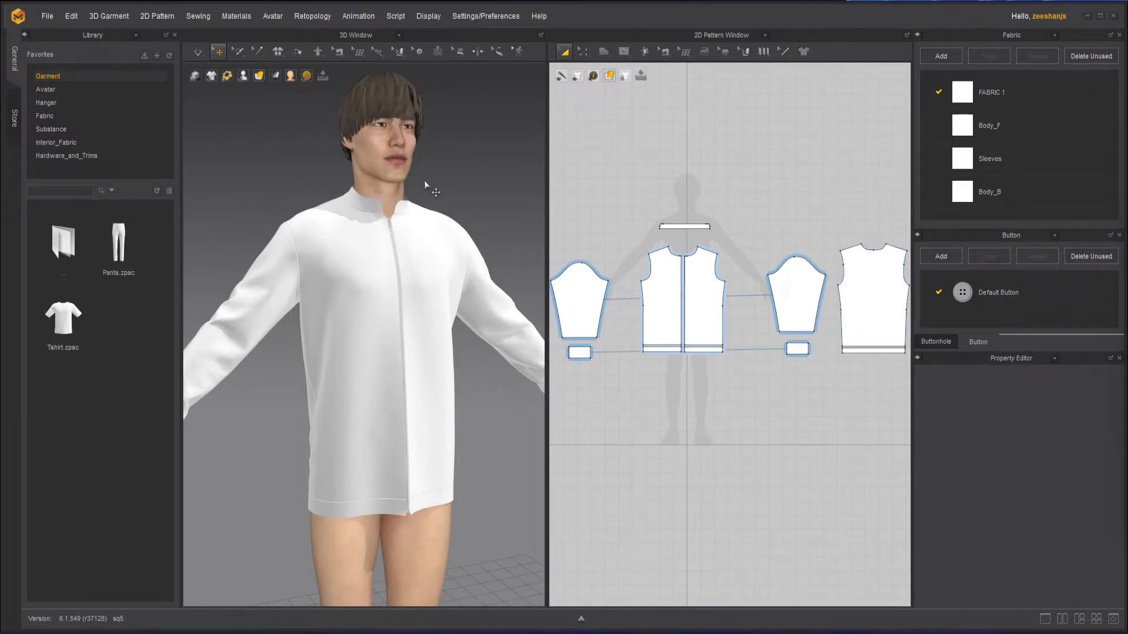
Step: Examine the white zip-front jacket on the avatar from the front, collar and back
{"action": "scroll", "coordinate": [445, 179], "scroll_direction": "up", "scroll_amount": 2}
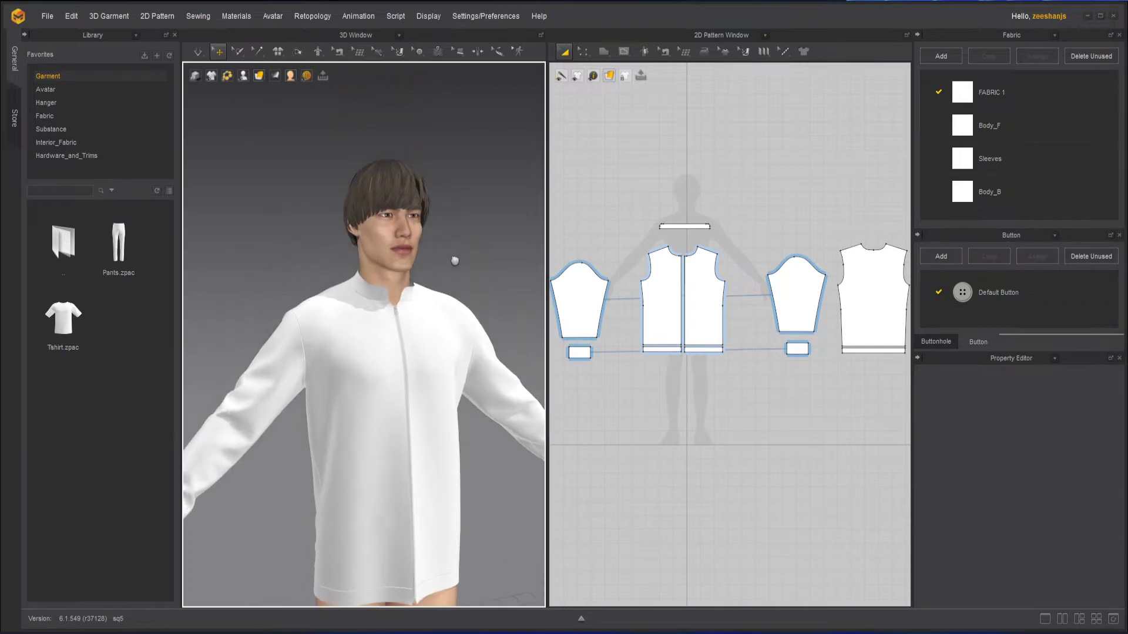
{"action": "scroll", "coordinate": [355, 309], "scroll_direction": "up", "scroll_amount": 5}
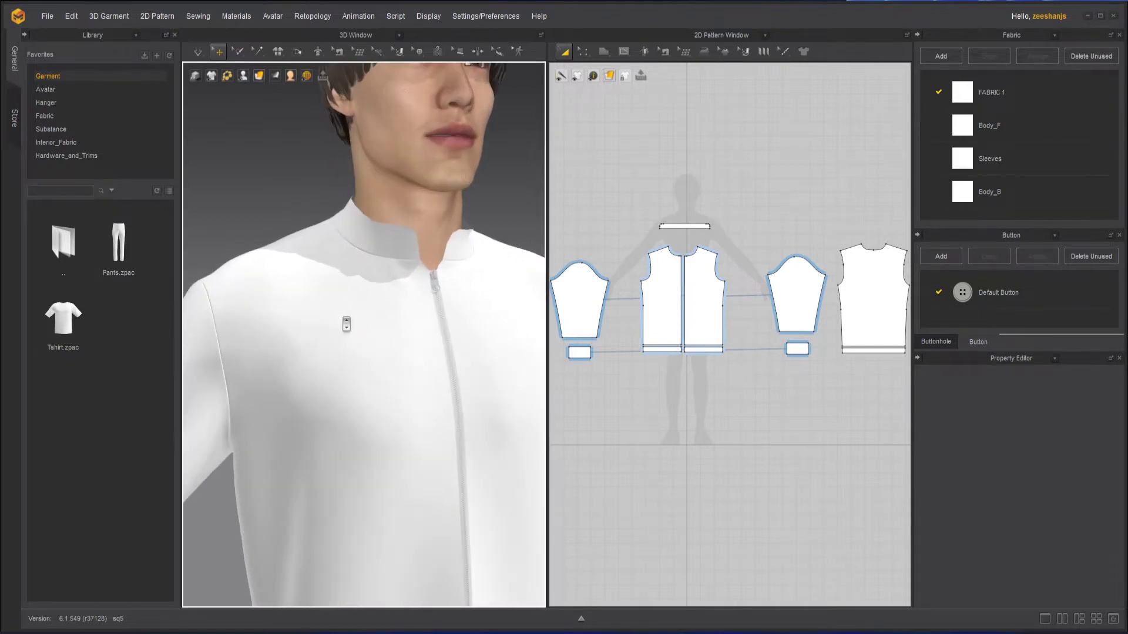
{"action": "scroll", "coordinate": [419, 304], "scroll_direction": "down", "scroll_amount": 3}
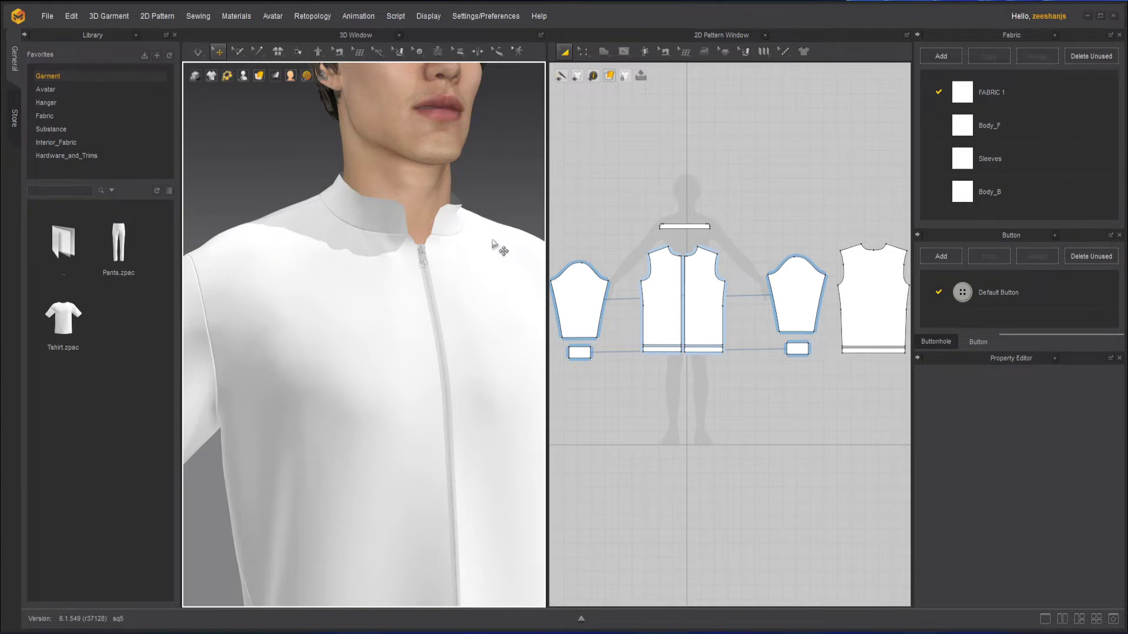
{"action": "right_click_drag", "start_coordinate": [315, 335], "coordinate": [337, 329]}
{"action": "scroll", "coordinate": [427, 326], "scroll_direction": "up", "scroll_amount": 1}
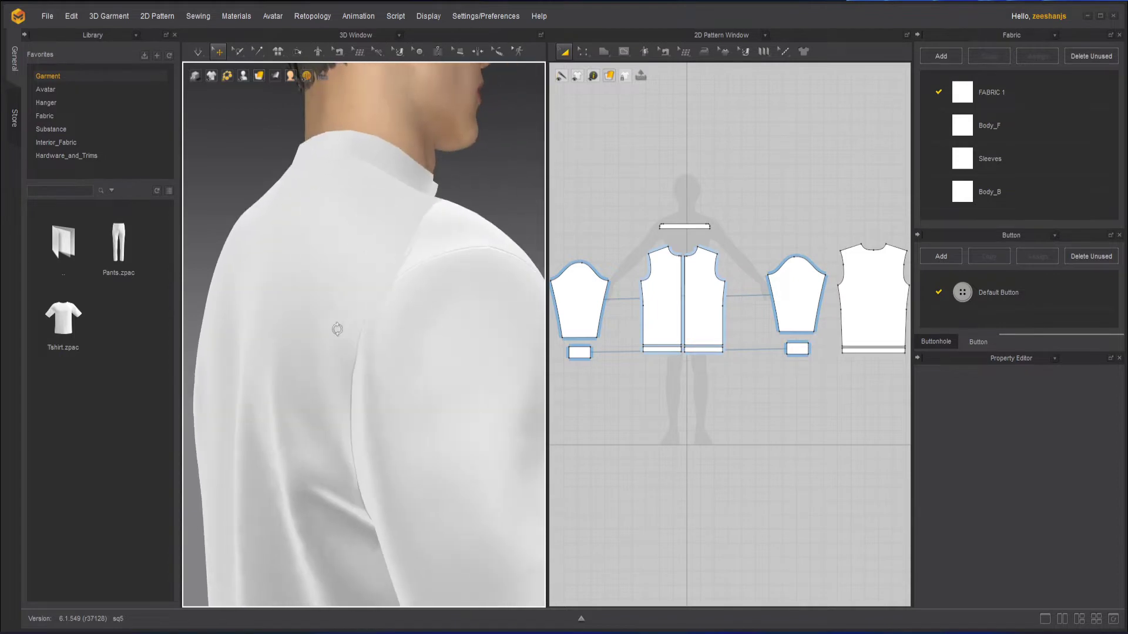
{"action": "right_click_drag", "start_coordinate": [438, 364], "coordinate": [356, 357]}
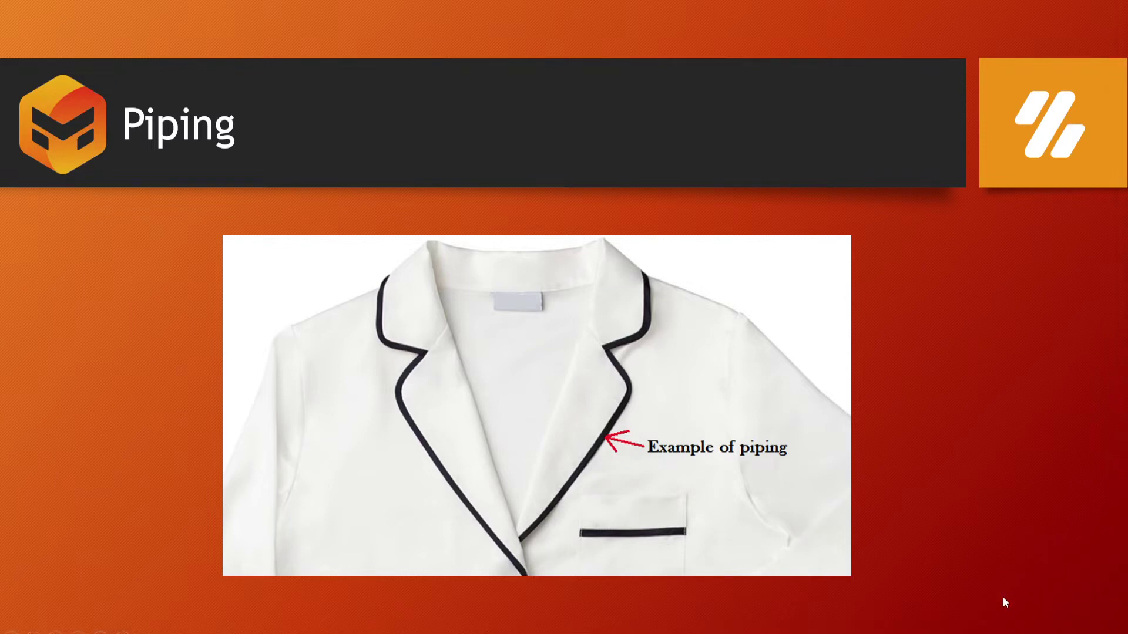
{"action": "left_click", "coordinate": [978, 514]}
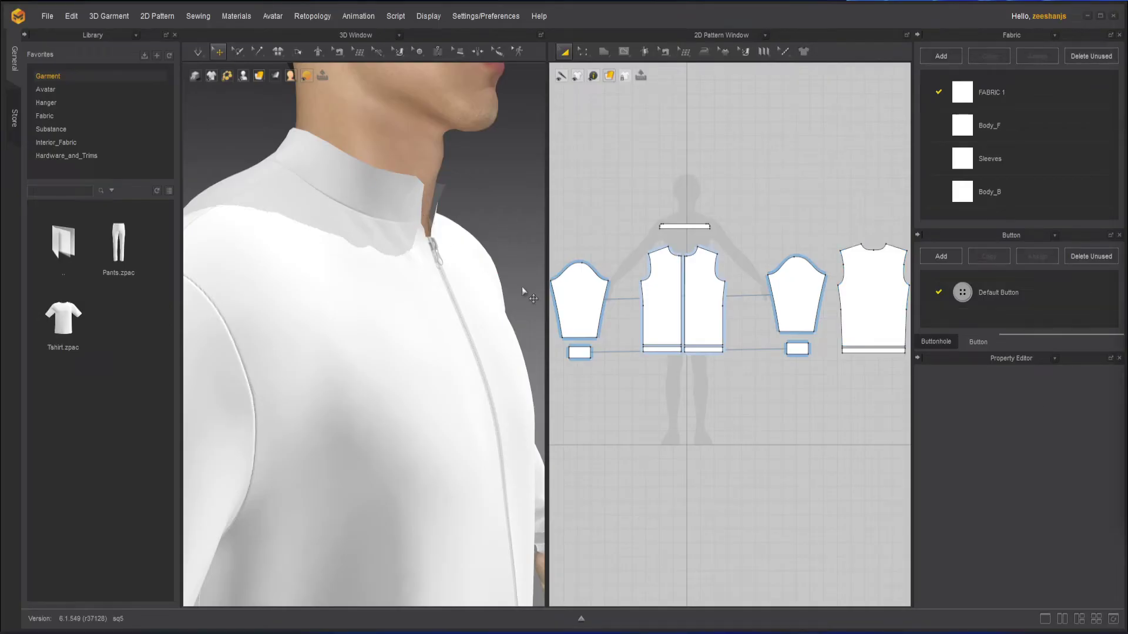
Step: Create piping along the collar's entire upper edge, from one front end at the zipper around to the other
{"action": "right_click_drag", "start_coordinate": [509, 317], "coordinate": [457, 317]}
{"action": "middle_click_drag", "start_coordinate": [405, 274], "coordinate": [402, 413]}
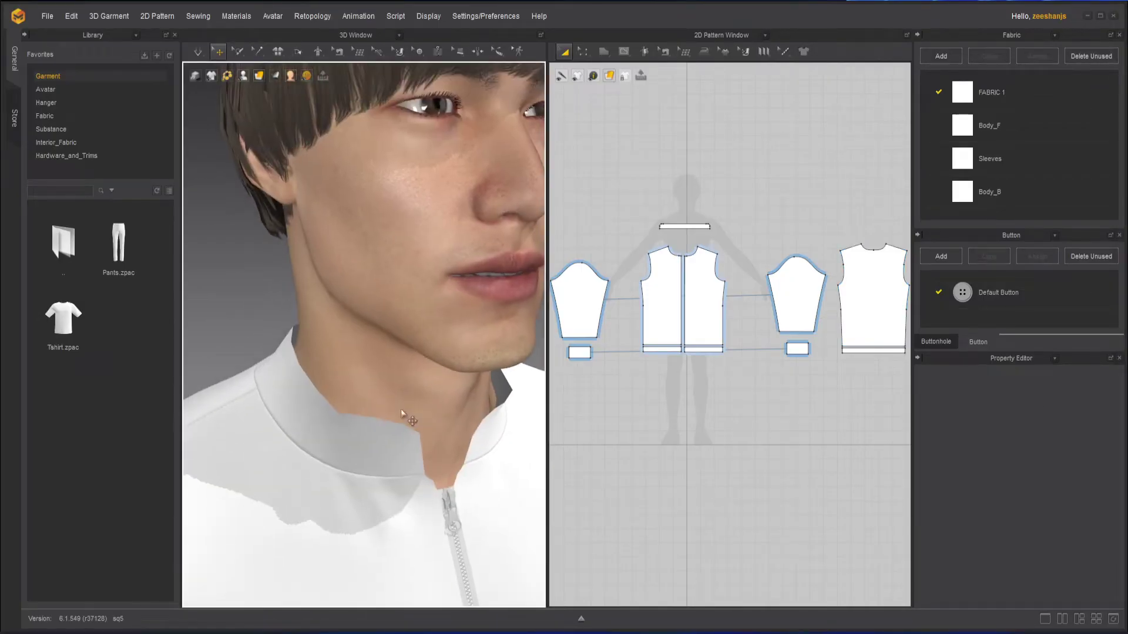
{"action": "scroll", "coordinate": [391, 461], "scroll_direction": "up", "scroll_amount": 2}
{"action": "scroll", "coordinate": [391, 462], "scroll_direction": "down", "scroll_amount": 2}
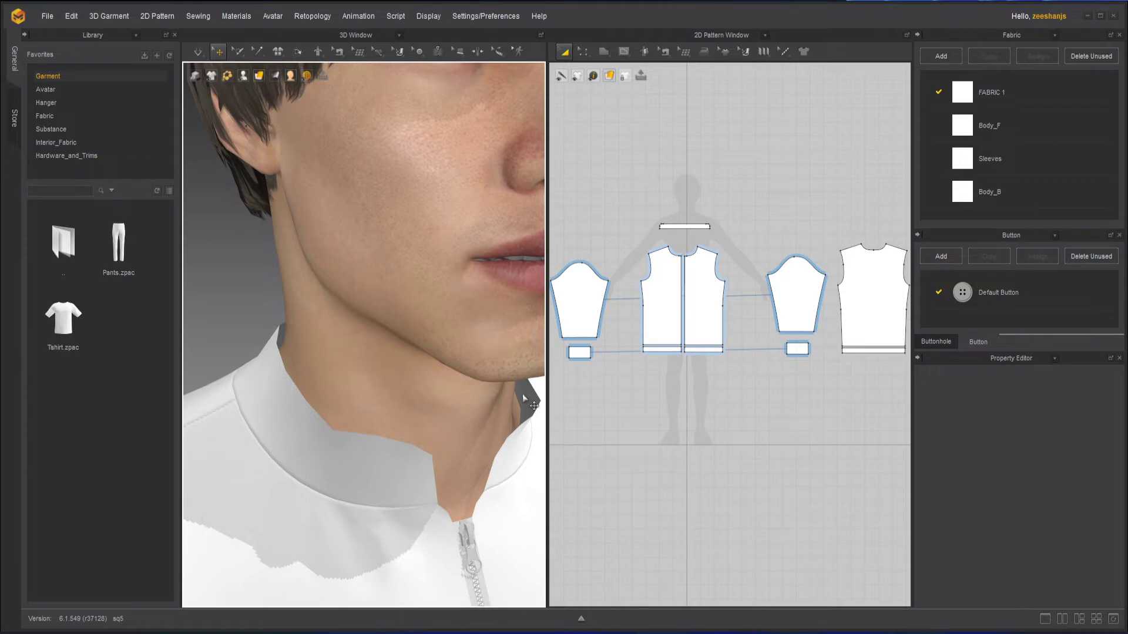
{"action": "scroll", "coordinate": [438, 481], "scroll_direction": "up", "scroll_amount": 1}
{"action": "right_click_drag", "start_coordinate": [442, 489], "coordinate": [440, 402]}
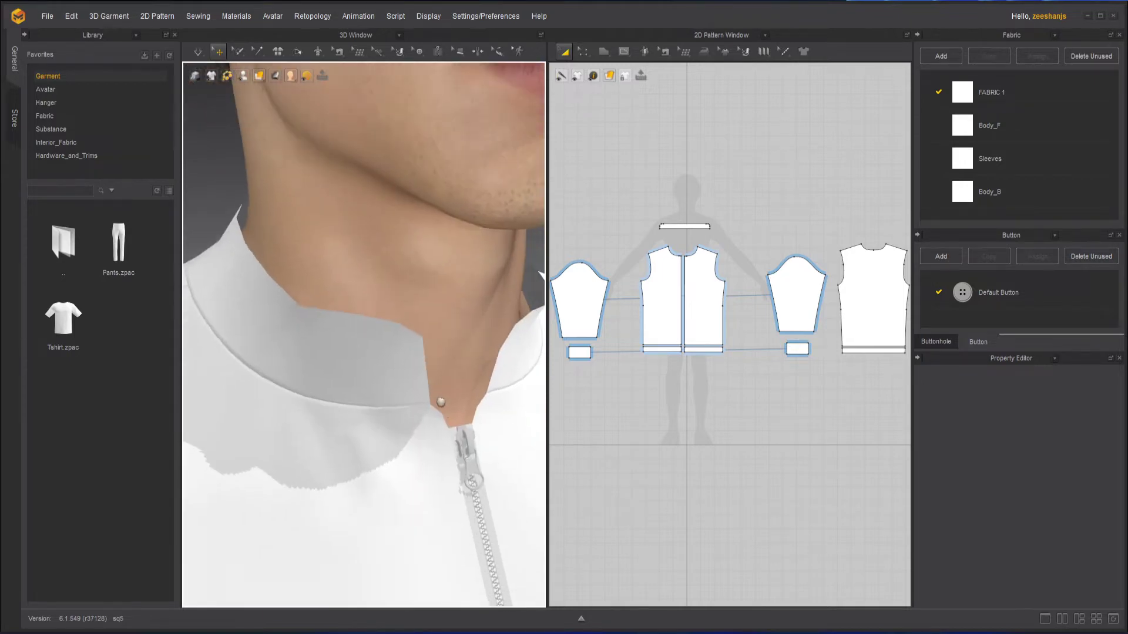
{"action": "scroll", "coordinate": [435, 414], "scroll_direction": "down", "scroll_amount": 3}
{"action": "left_click", "coordinate": [460, 51]}
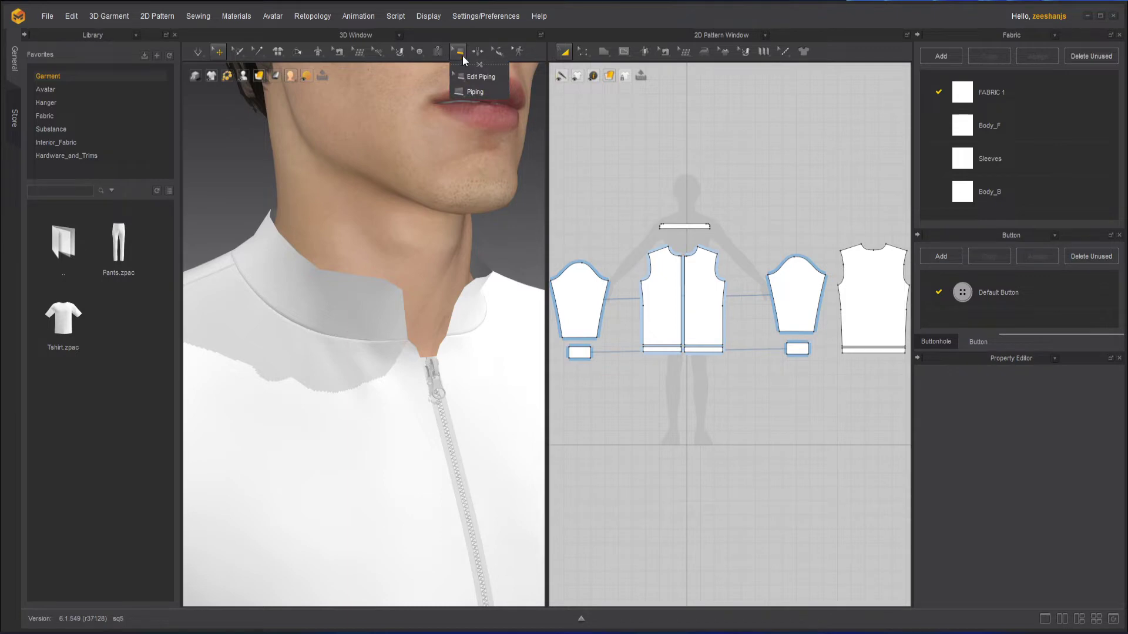
{"action": "left_click", "coordinate": [479, 90]}
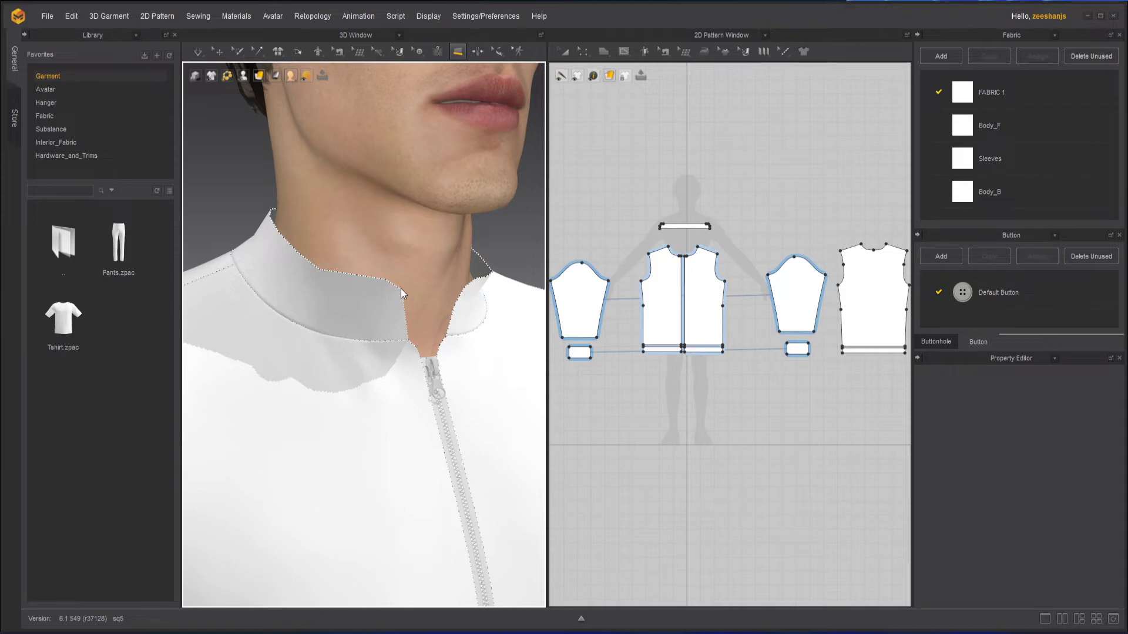
{"action": "scroll", "coordinate": [384, 292], "scroll_direction": "up", "scroll_amount": 5}
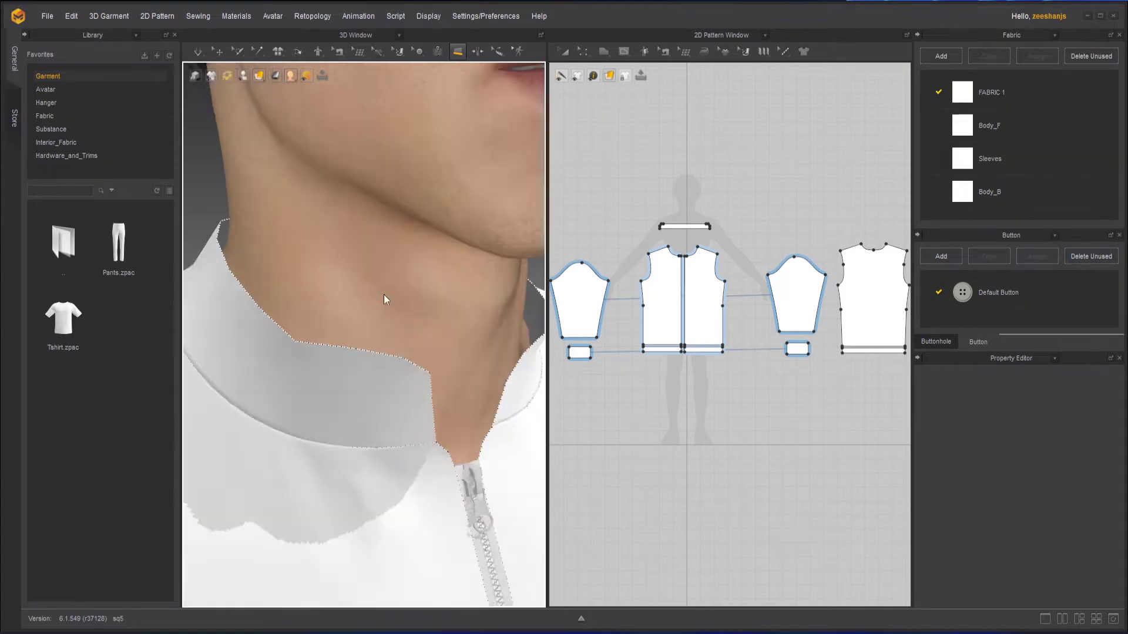
{"action": "scroll", "coordinate": [383, 287], "scroll_direction": "down", "scroll_amount": 3}
{"action": "scroll", "coordinate": [389, 292], "scroll_direction": "up", "scroll_amount": 1}
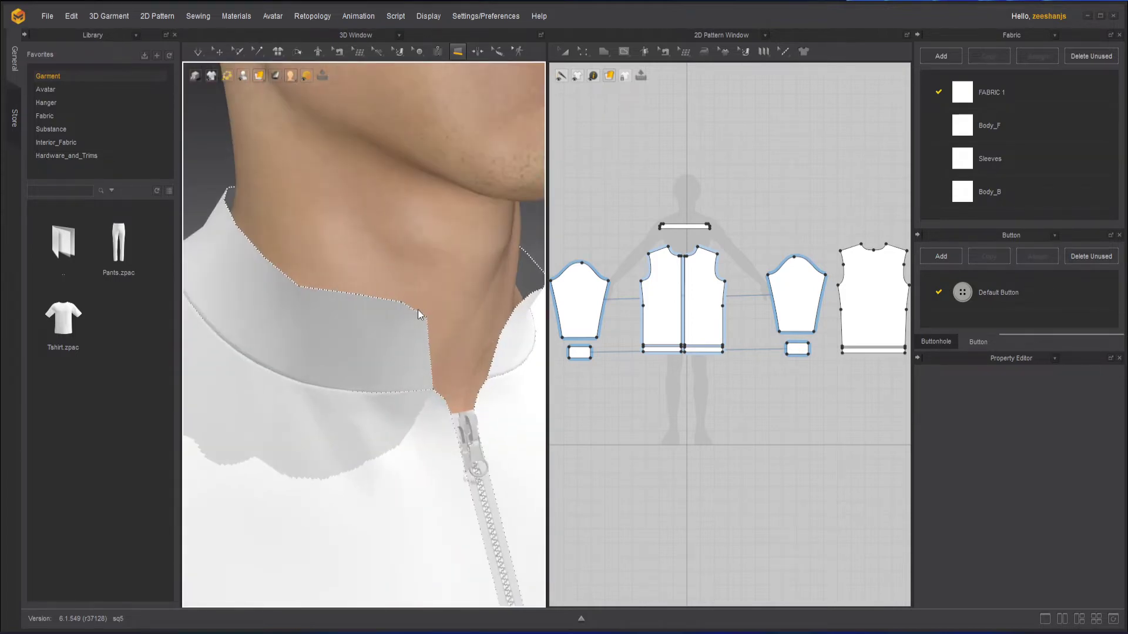
{"action": "scroll", "coordinate": [323, 326], "scroll_direction": "down", "scroll_amount": 3}
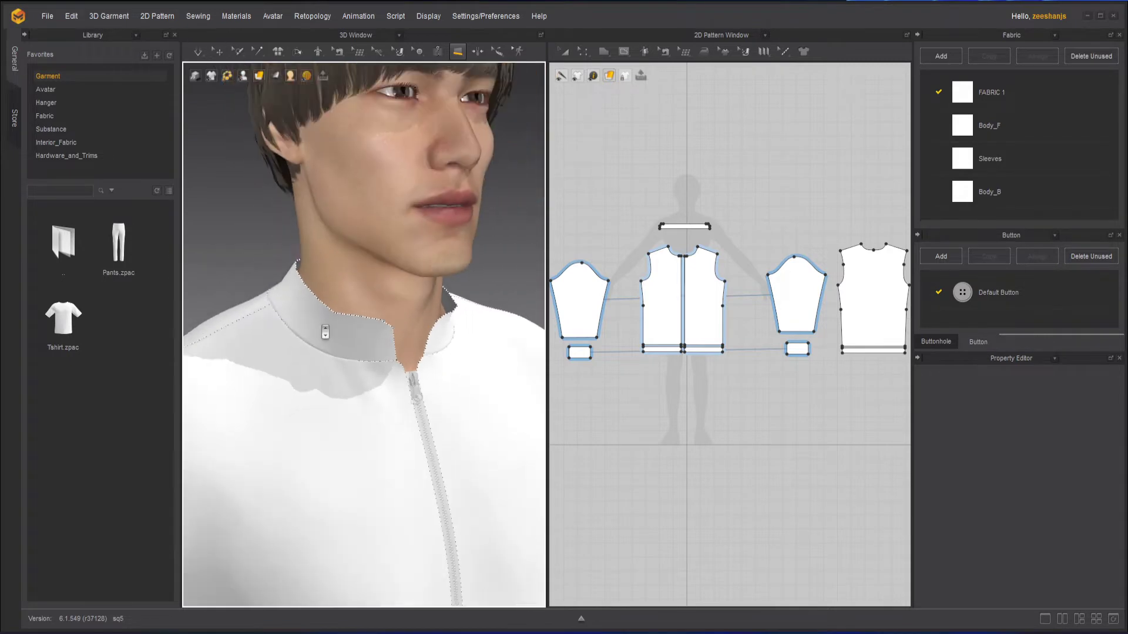
{"action": "right_click_drag", "start_coordinate": [418, 361], "coordinate": [329, 368]}
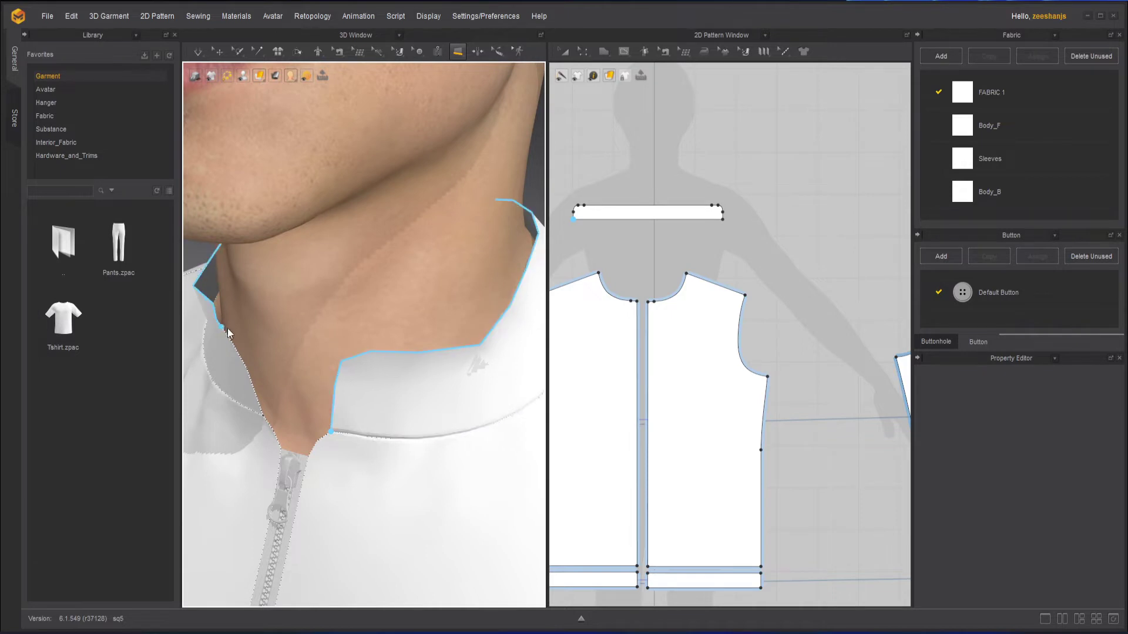
{"action": "right_click_drag", "start_coordinate": [250, 375], "coordinate": [302, 377]}
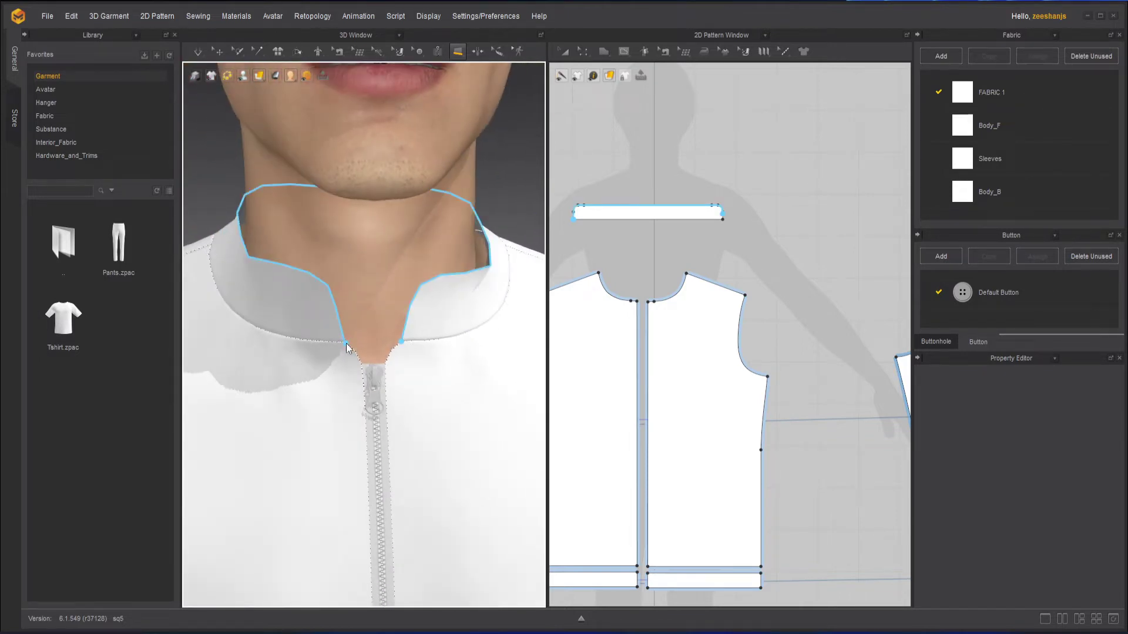
{"action": "double_click", "coordinate": [347, 345]}
Step: Select the collar piping with the Edit Piping tool
{"action": "scroll", "coordinate": [404, 397], "scroll_direction": "up", "scroll_amount": 5}
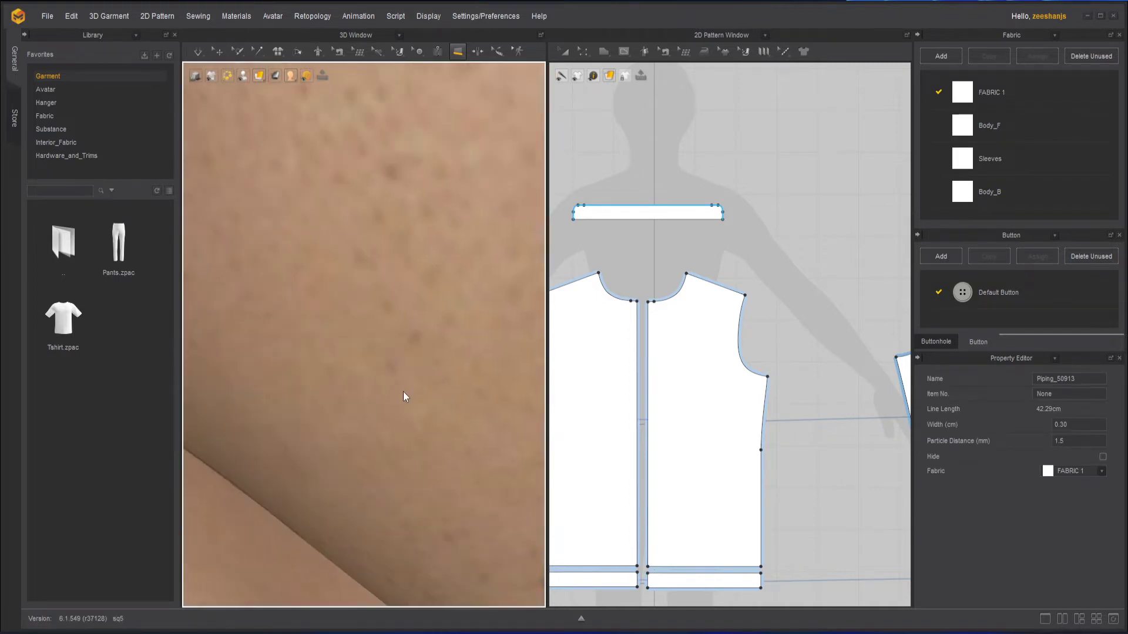
{"action": "scroll", "coordinate": [404, 396], "scroll_direction": "down", "scroll_amount": 3}
{"action": "scroll", "coordinate": [383, 450], "scroll_direction": "down", "scroll_amount": 3}
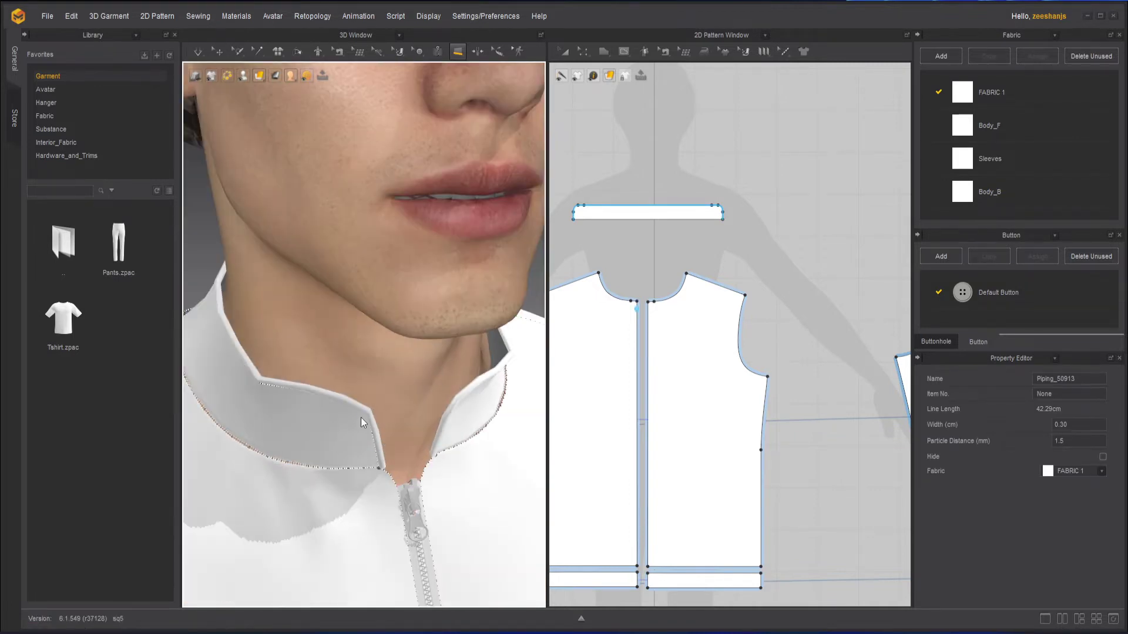
{"action": "left_click", "coordinate": [462, 52]}
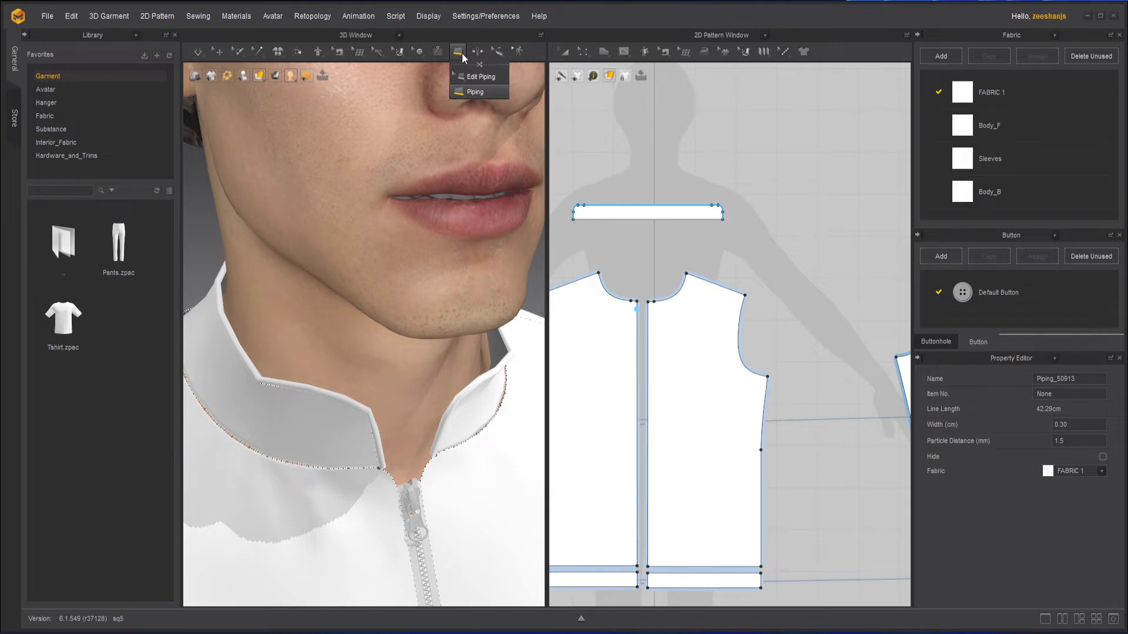
{"action": "left_click", "coordinate": [478, 76]}
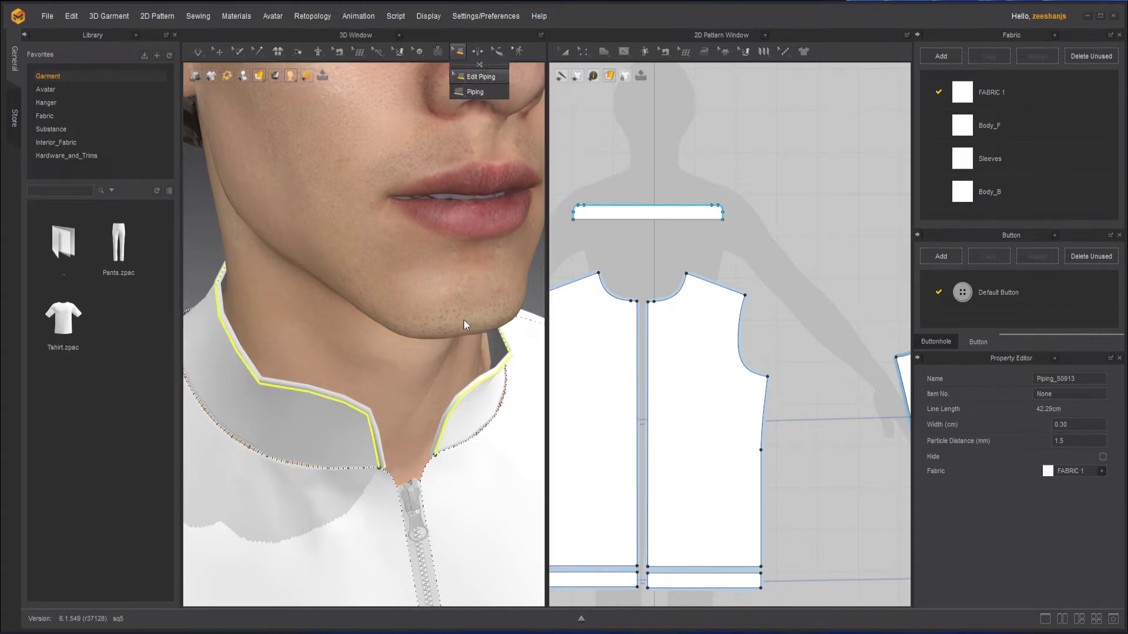
{"action": "left_click", "coordinate": [370, 422]}
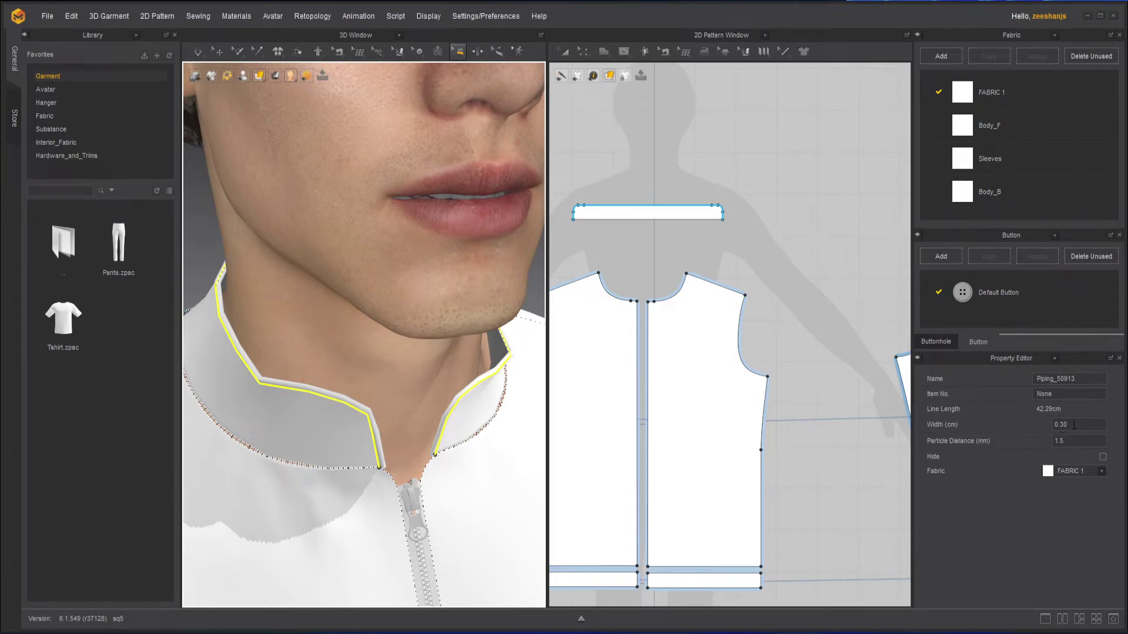
Step: Try widths of 0.10 cm and 0.60 cm on the collar piping
{"action": "left_click", "coordinate": [1074, 425]}
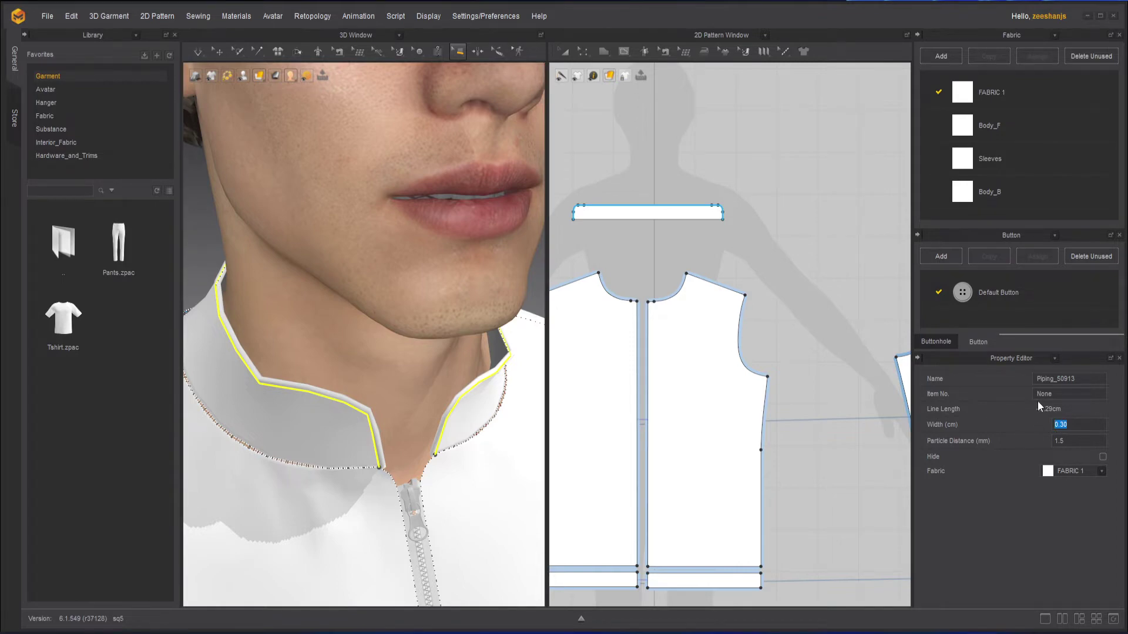
{"action": "type", "text": ".1"}
{"action": "key", "text": "Return"}
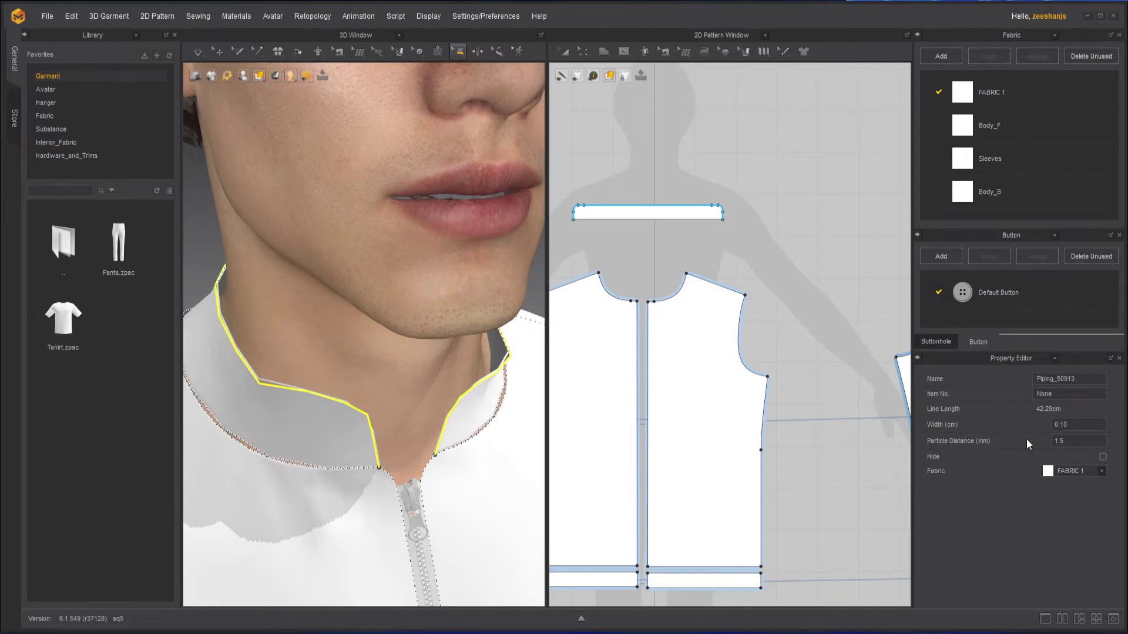
{"action": "left_click", "coordinate": [1062, 425]}
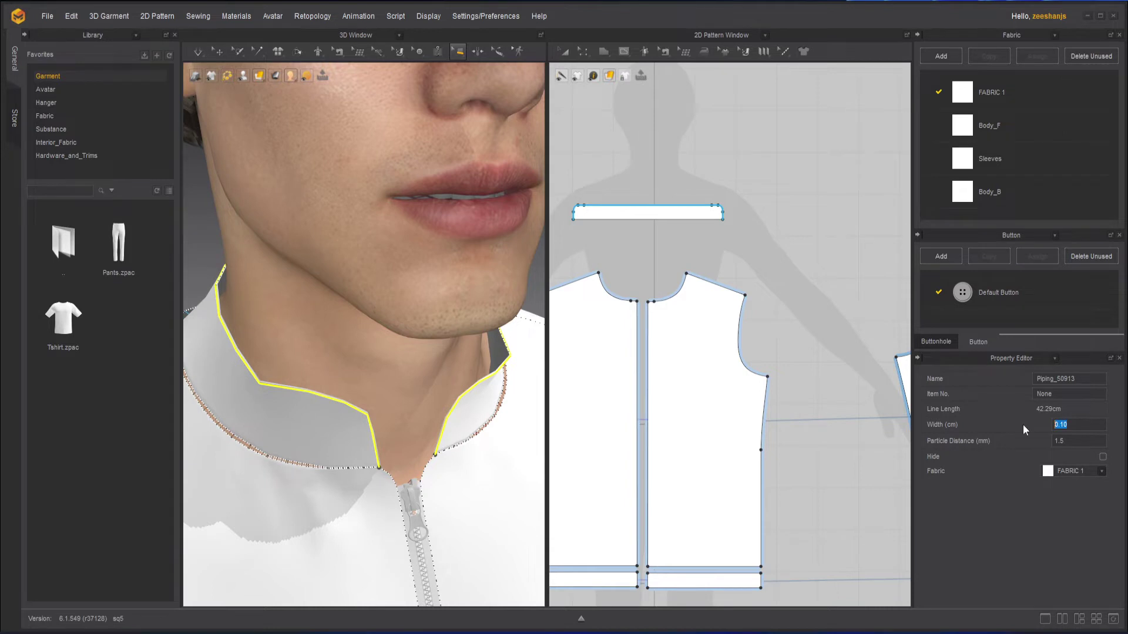
{"action": "type", "text": ".6"}
{"action": "key", "text": "Return"}
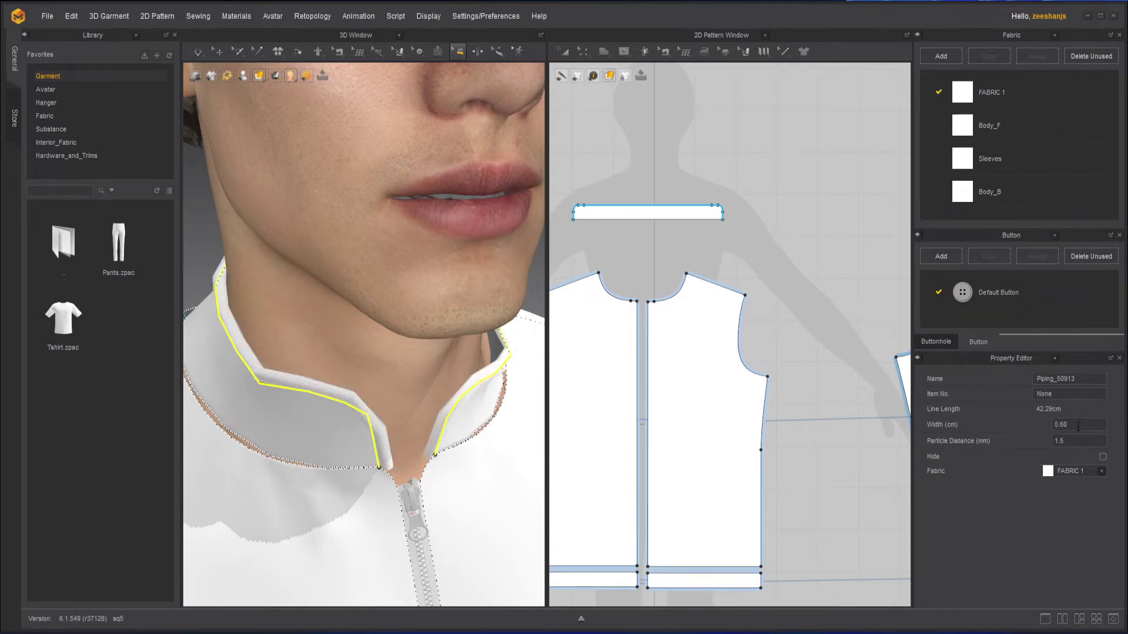
Step: Set the collar piping's width to 0.30 cm
{"action": "left_click", "coordinate": [1078, 425]}
{"action": "type", "text": ".2"}
{"action": "key", "text": "Return"}
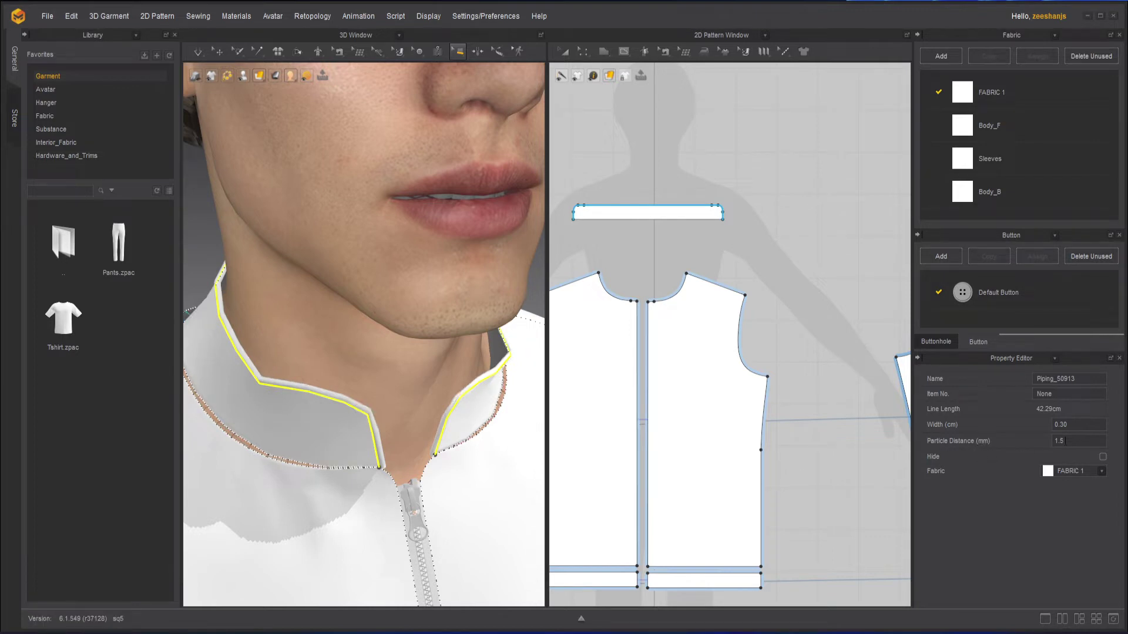
Step: Try a particle distance of 5.0 mm on the collar piping
{"action": "double_click", "coordinate": [1068, 441]}
{"action": "type", "text": "5"}
{"action": "key", "text": "Return"}
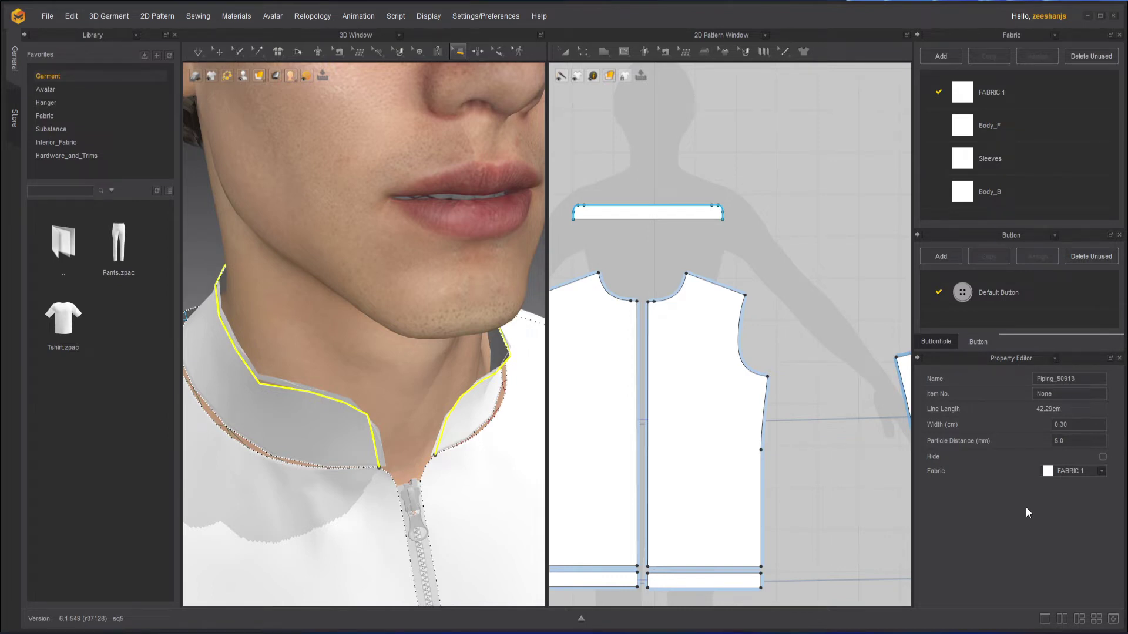
{"action": "left_click", "coordinate": [1044, 444]}
{"action": "key", "text": "BackSpace"}
{"action": "type", "text": "5"}
{"action": "key", "text": "Return"}
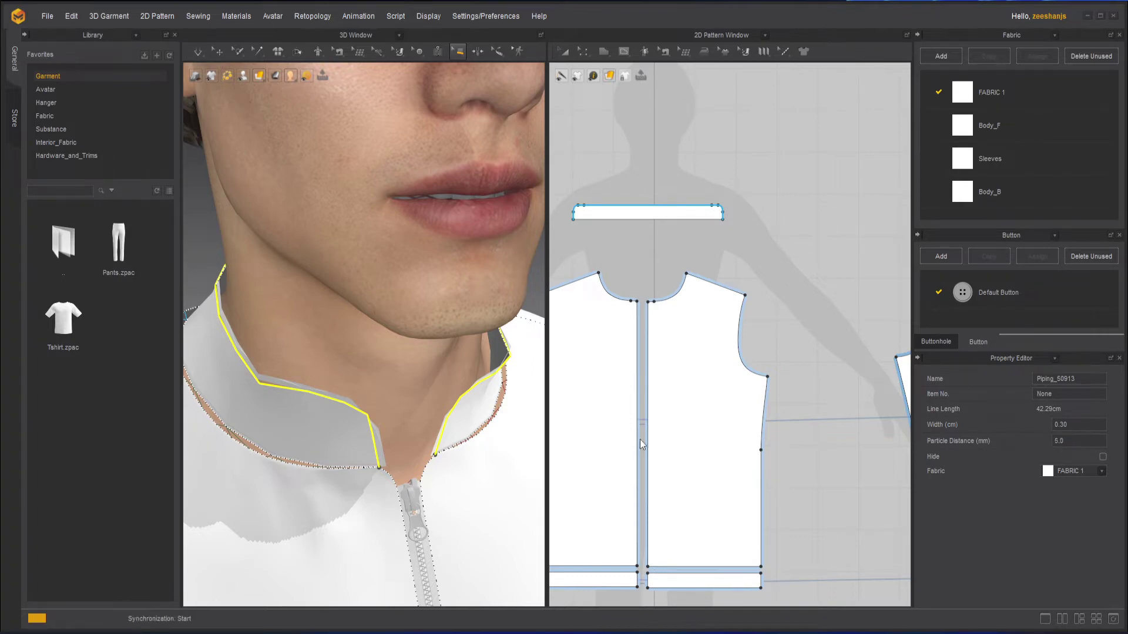
Step: Set the collar piping's particle distance to 1.0 mm
{"action": "left_click", "coordinate": [1051, 441]}
{"action": "type", "text": "0."}
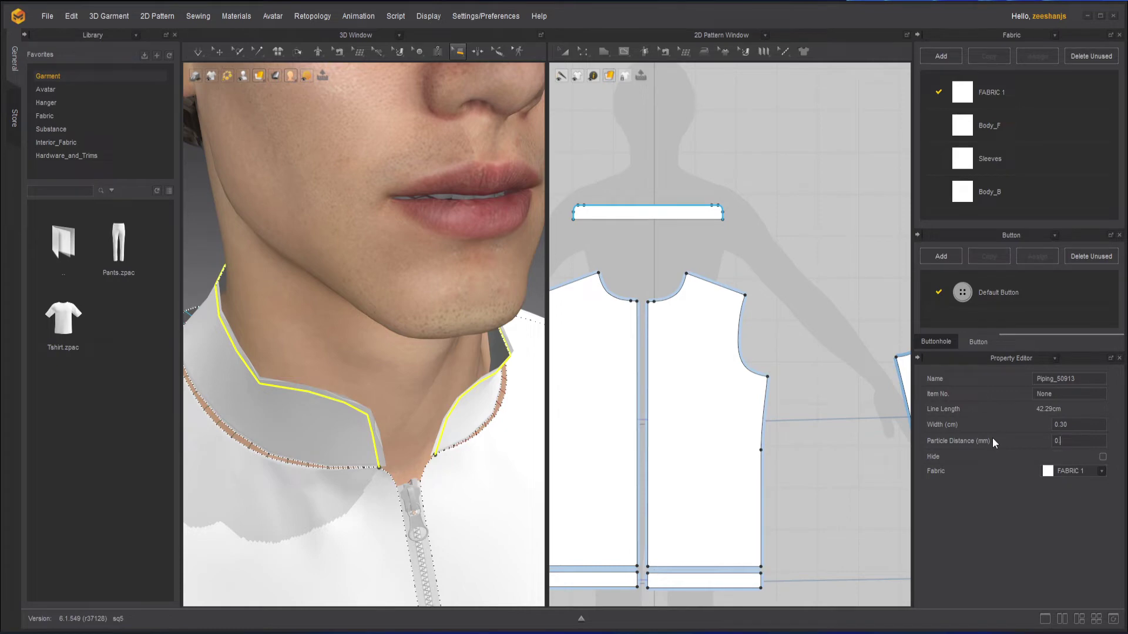
{"action": "key", "text": "Return"}
{"action": "left_click", "coordinate": [993, 444]}
{"action": "type", "text": "1"}
{"action": "key", "text": "Return"}
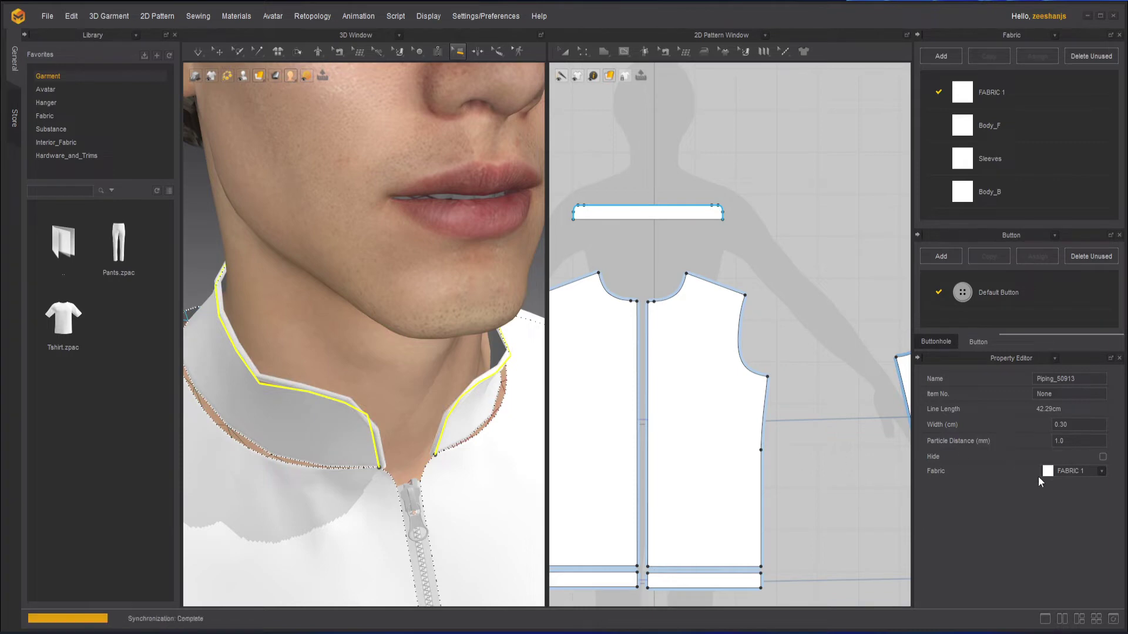
{"action": "left_click", "coordinate": [1028, 441]}
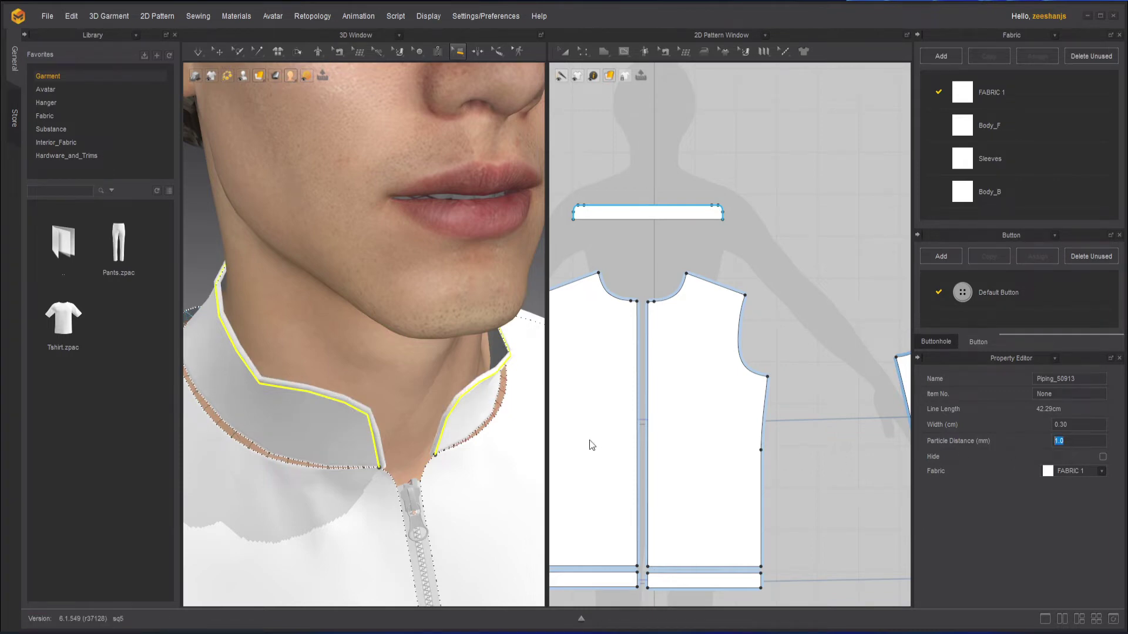
Step: Simulate the garment so the collar piping settles, and check it up close on the avatar
{"action": "scroll", "coordinate": [364, 418], "scroll_direction": "down", "scroll_amount": 3}
{"action": "scroll", "coordinate": [363, 418], "scroll_direction": "up", "scroll_amount": 5}
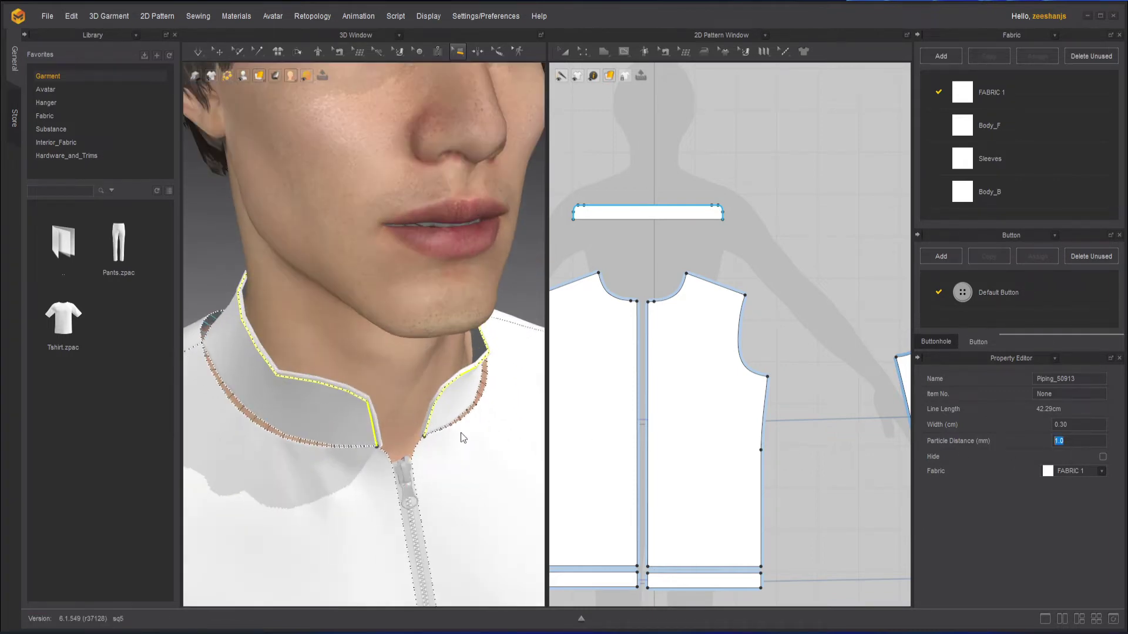
{"action": "left_click", "coordinate": [196, 53]}
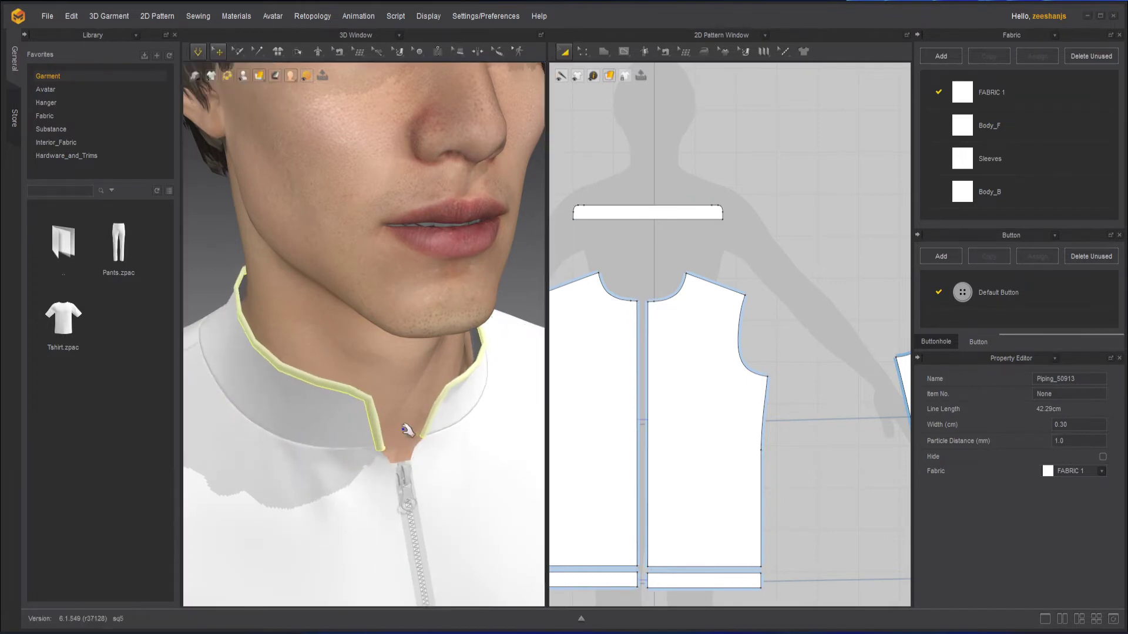
{"action": "scroll", "coordinate": [398, 430], "scroll_direction": "down", "scroll_amount": 4}
{"action": "right_click_drag", "start_coordinate": [399, 430], "coordinate": [441, 385]}
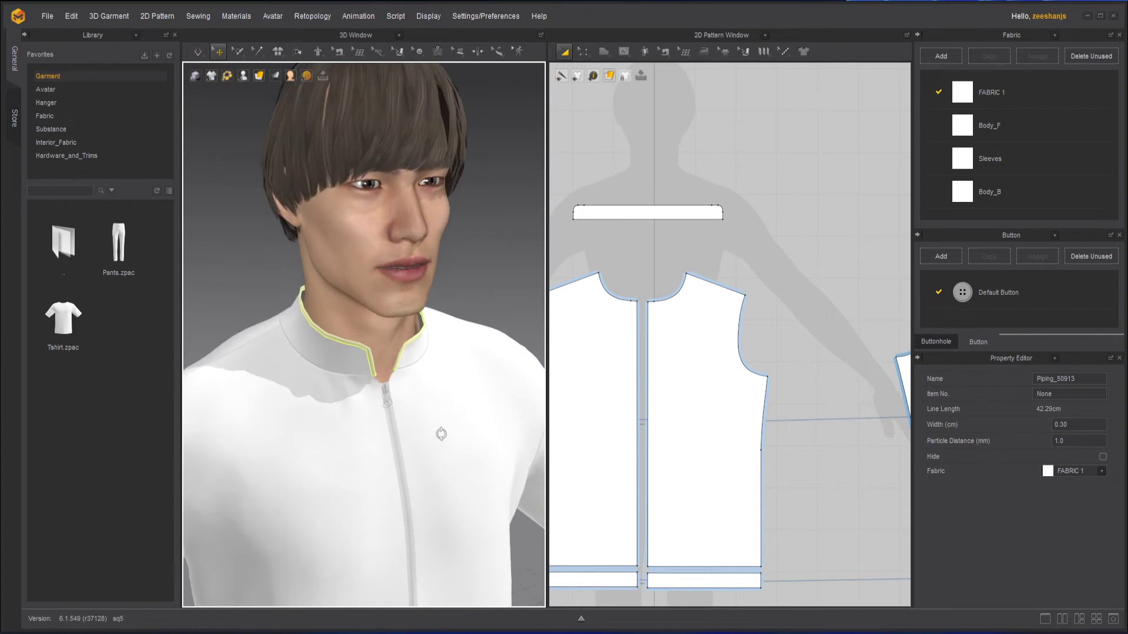
{"action": "scroll", "coordinate": [376, 411], "scroll_direction": "up", "scroll_amount": 5}
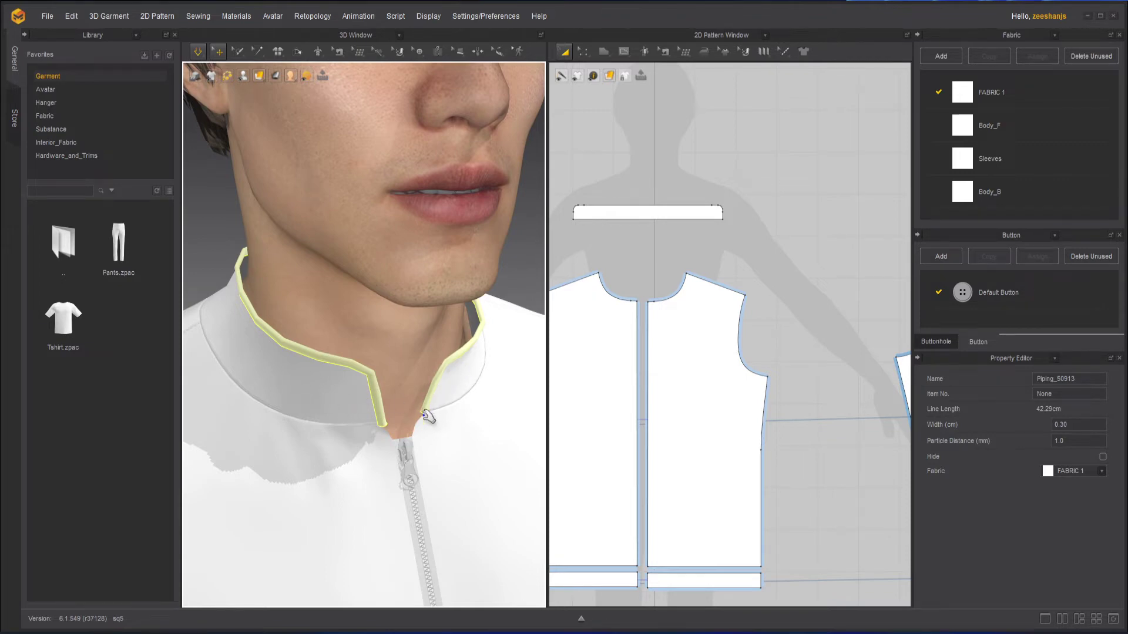
Step: Set the particle distance of the collar pattern piece to 5.0 mm
{"action": "scroll", "coordinate": [435, 402], "scroll_direction": "down", "scroll_amount": 5}
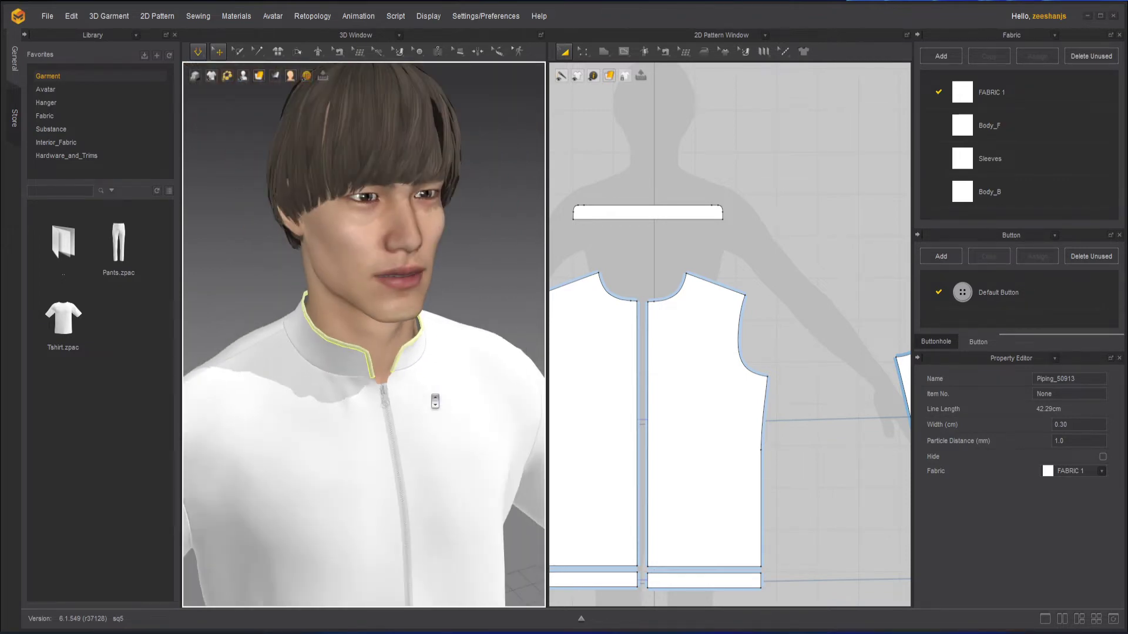
{"action": "scroll", "coordinate": [436, 402], "scroll_direction": "down", "scroll_amount": 2}
{"action": "key", "text": "space"}
{"action": "right_click_drag", "start_coordinate": [418, 412], "coordinate": [404, 349]}
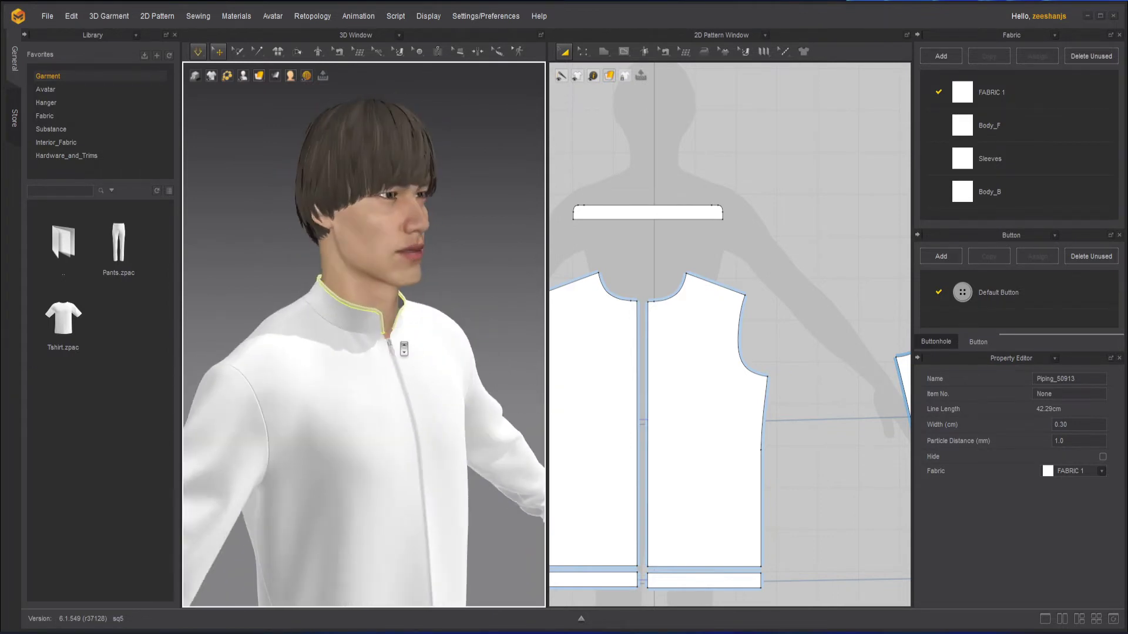
{"action": "scroll", "coordinate": [404, 349], "scroll_direction": "up", "scroll_amount": 5}
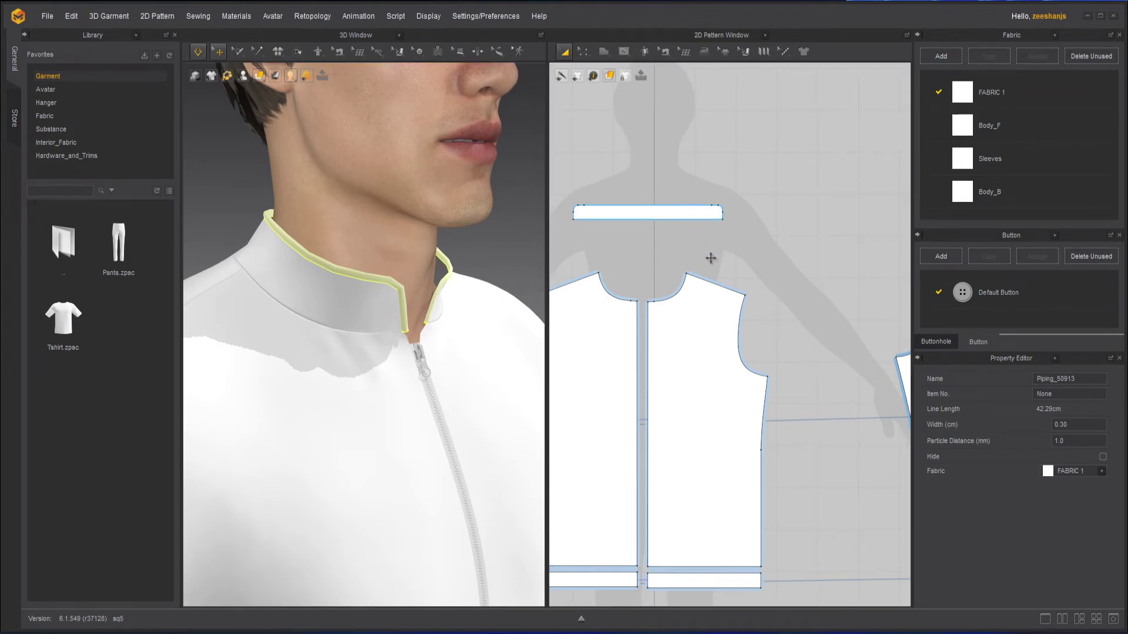
{"action": "left_click", "coordinate": [696, 216]}
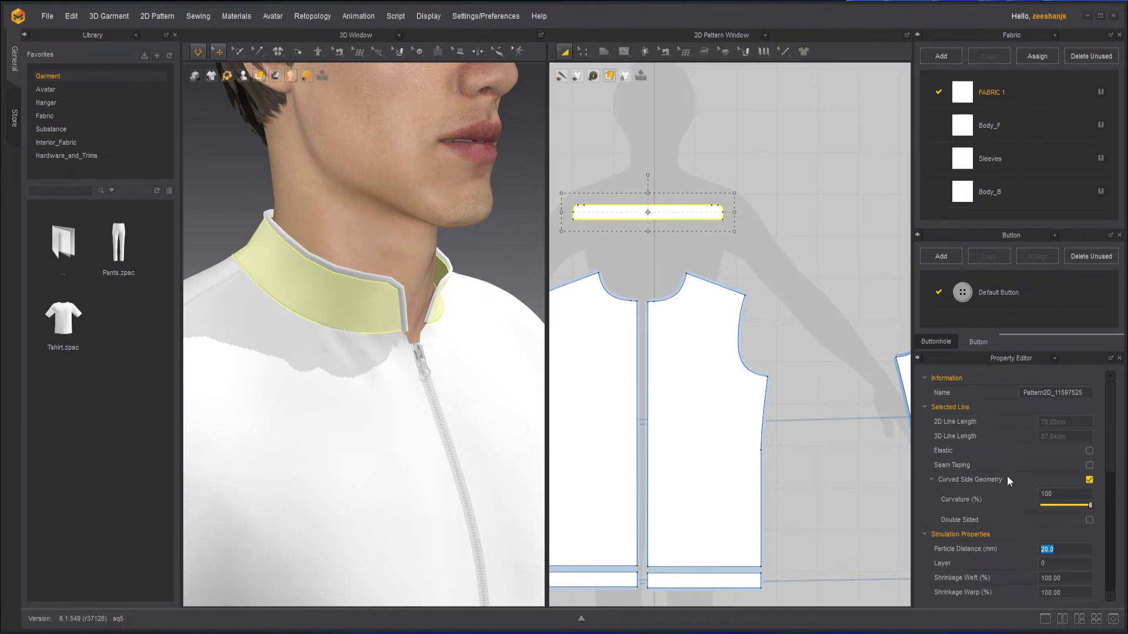
{"action": "type", "text": "5"}
{"action": "key", "text": "Return"}
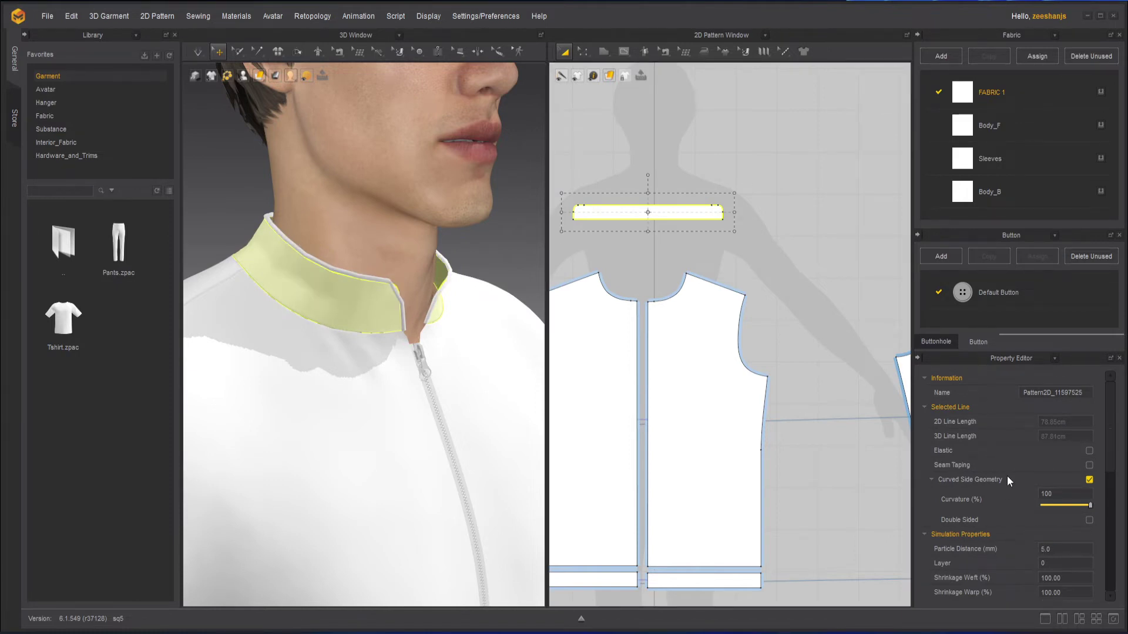
Step: Simulate the garment so the collar settles with its finer mesh, and check the piped edge up close
{"action": "left_click", "coordinate": [199, 52]}
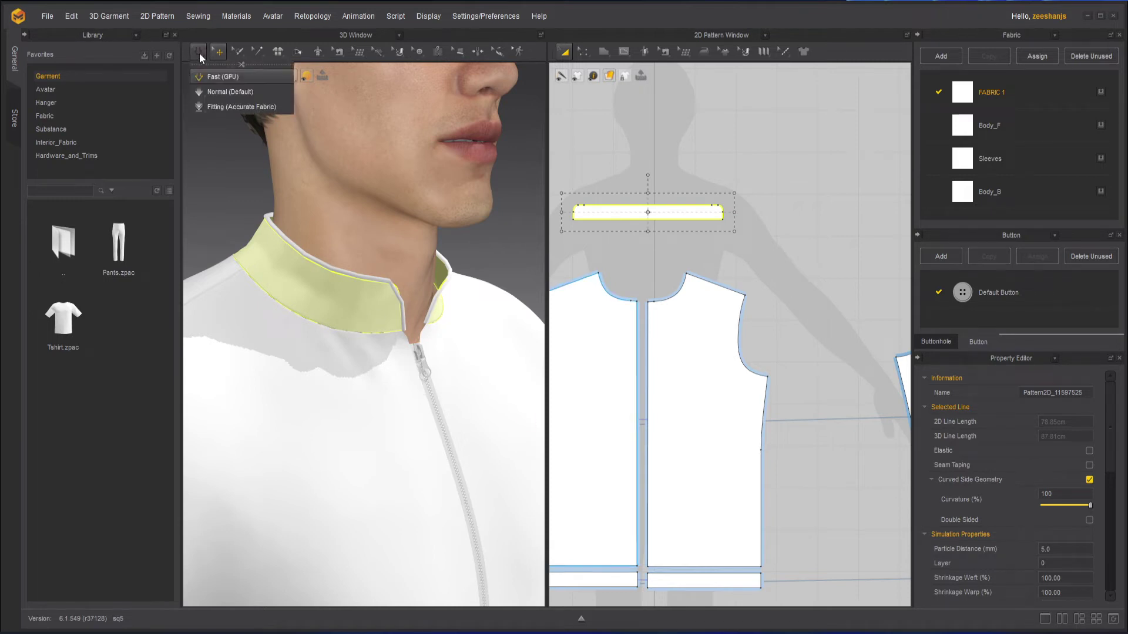
{"action": "left_click", "coordinate": [199, 53]}
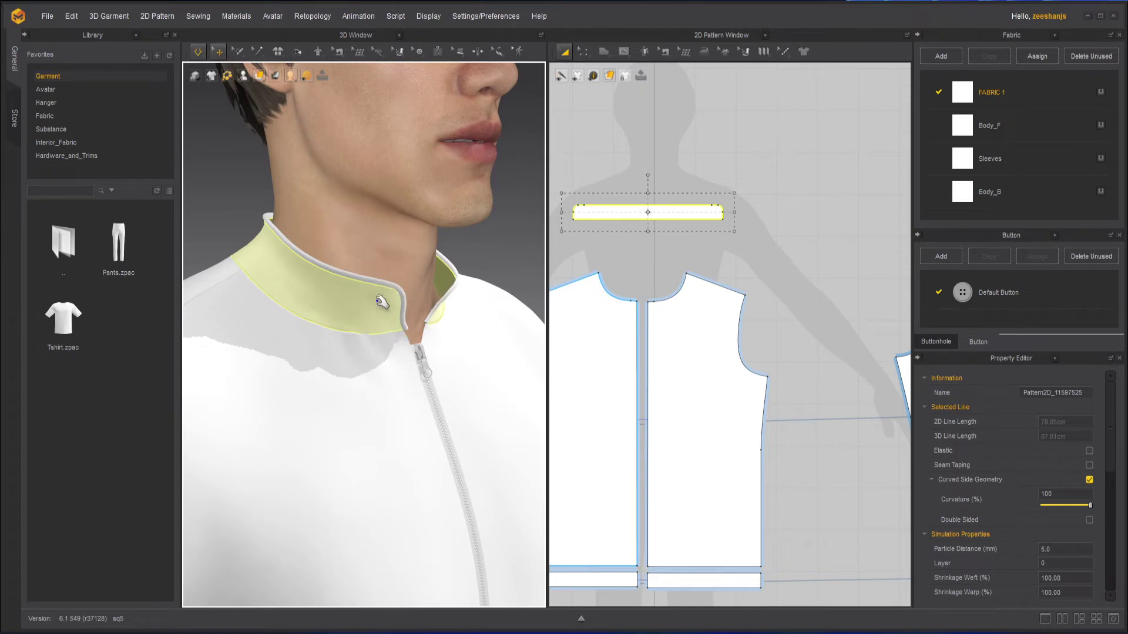
{"action": "key", "text": "space"}
{"action": "left_click", "coordinate": [511, 252]}
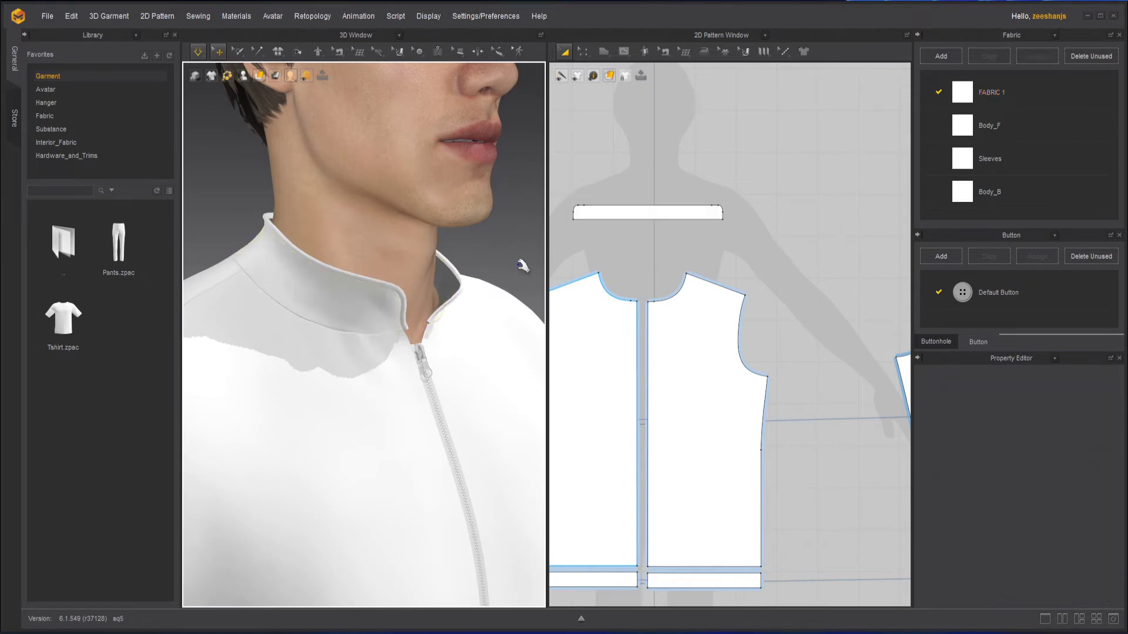
{"action": "right_click_drag", "start_coordinate": [524, 267], "coordinate": [461, 300]}
{"action": "left_click", "coordinate": [374, 317]}
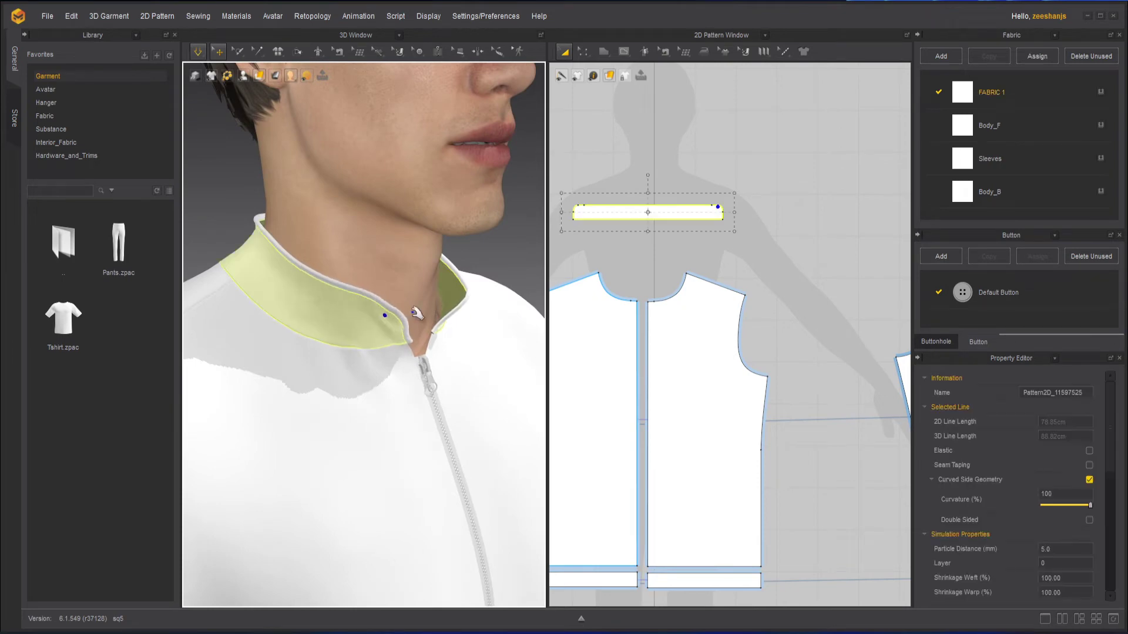
{"action": "left_click", "coordinate": [512, 254]}
Step: Rerun the simulation and inspect the collar piping and the jacket front from several angles and distances
{"action": "scroll", "coordinate": [500, 266], "scroll_direction": "down", "scroll_amount": 3}
{"action": "right_click_drag", "start_coordinate": [500, 266], "coordinate": [481, 308]}
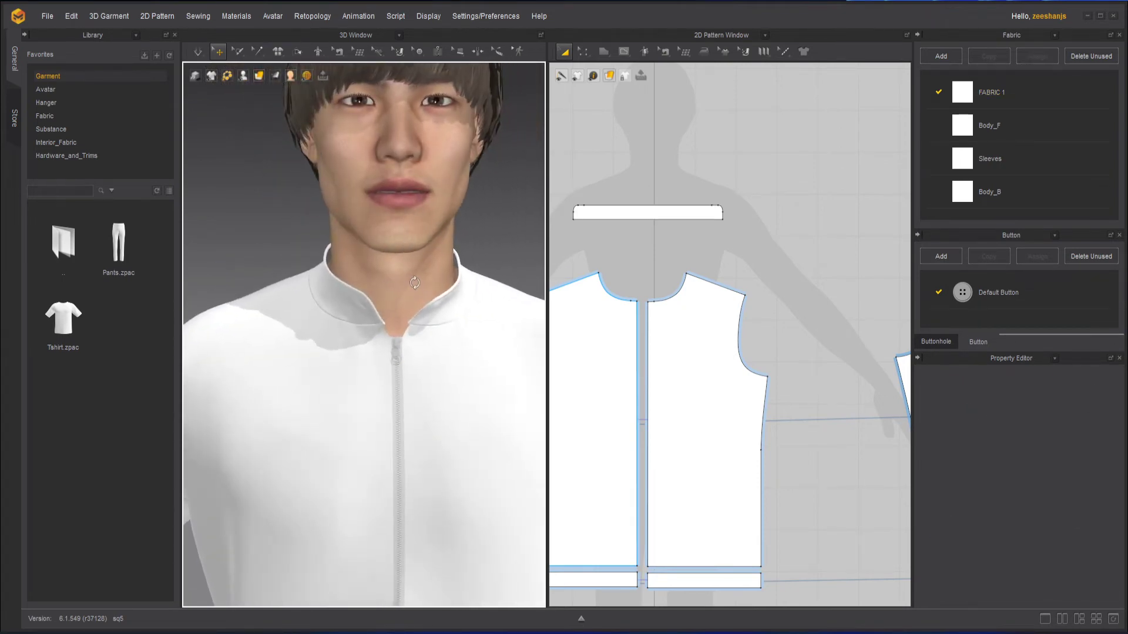
{"action": "key", "text": "space"}
{"action": "key", "text": "space"}
{"action": "right_click_drag", "start_coordinate": [345, 325], "coordinate": [380, 332]}
{"action": "key", "text": "space"}
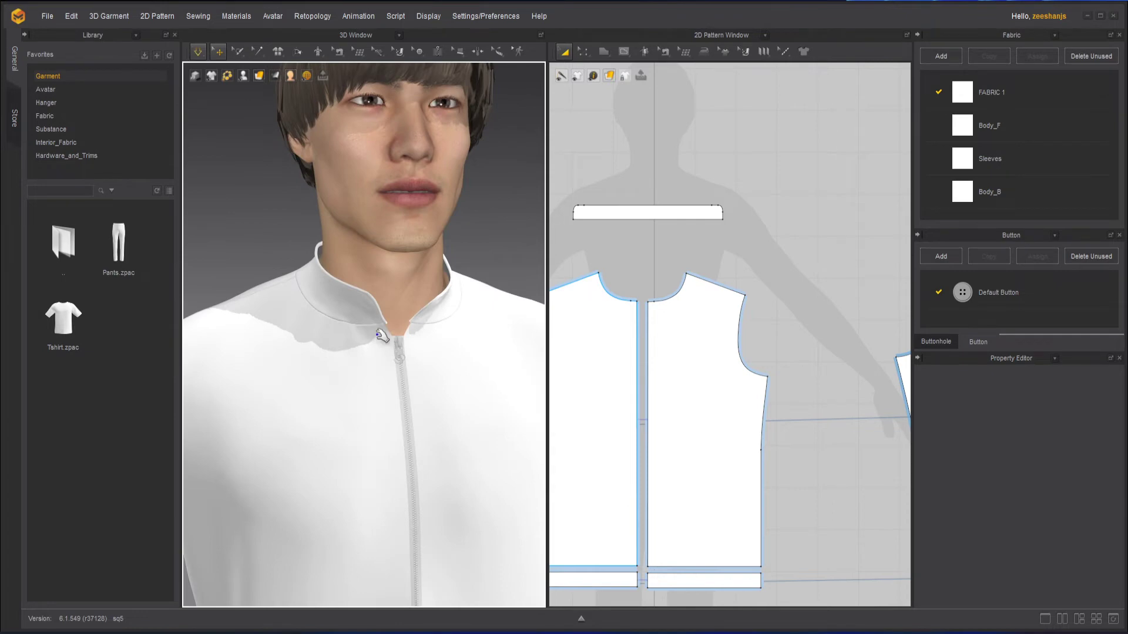
{"action": "scroll", "coordinate": [318, 316], "scroll_direction": "up", "scroll_amount": 3}
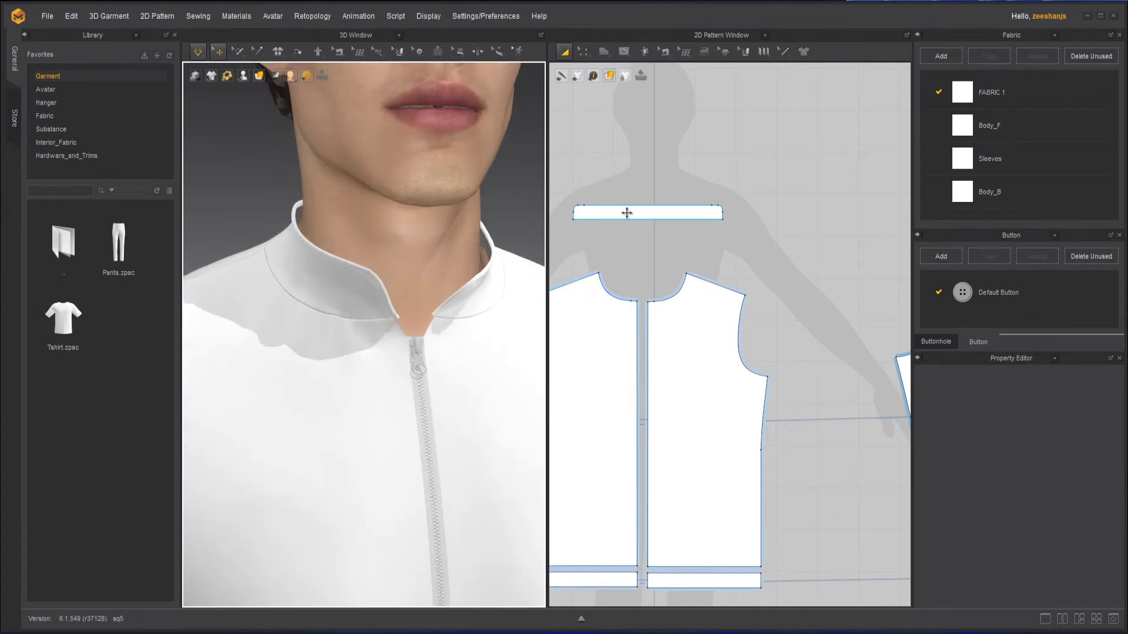
{"action": "scroll", "coordinate": [358, 361], "scroll_direction": "down", "scroll_amount": 5}
{"action": "middle_click_drag", "start_coordinate": [358, 392], "coordinate": [386, 322]}
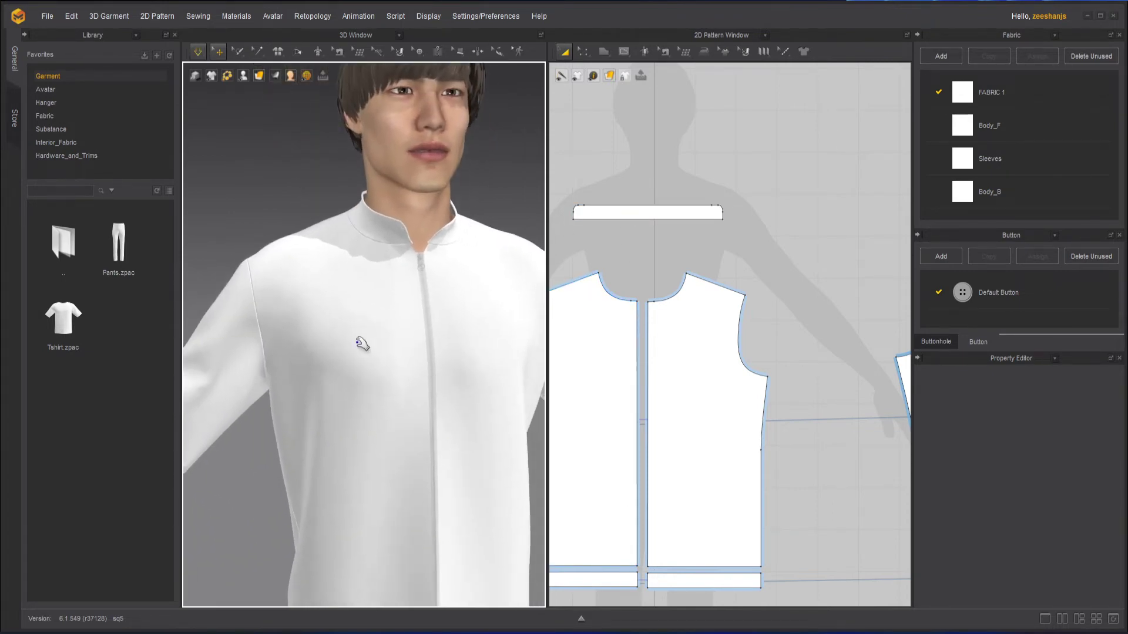
{"action": "right_click_drag", "start_coordinate": [361, 343], "coordinate": [395, 346]}
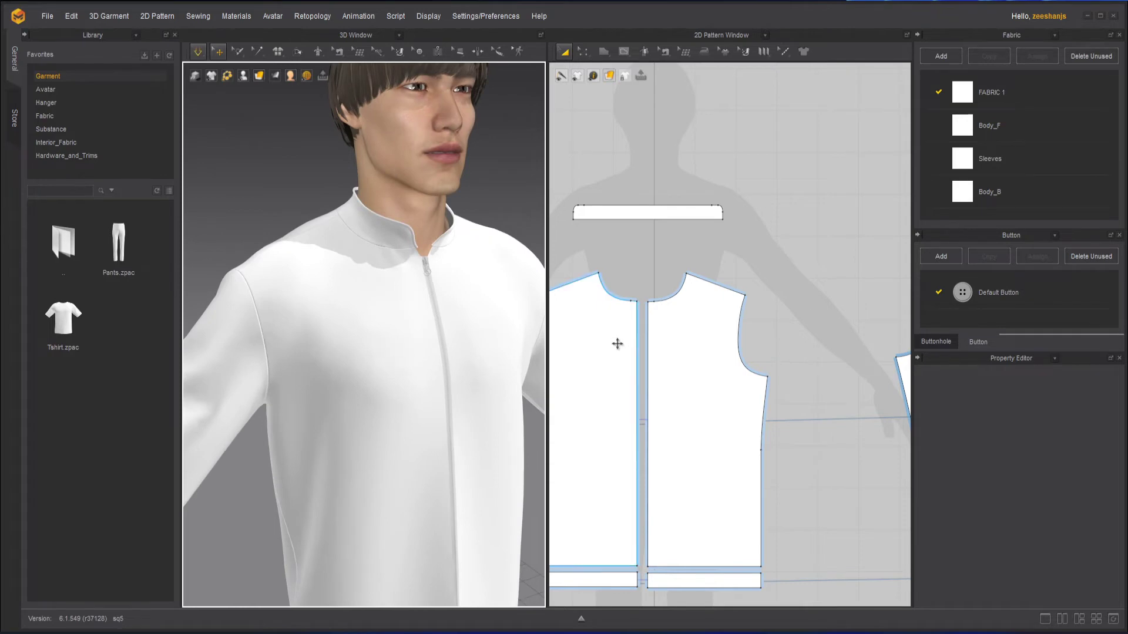
Step: Draw a diagonal internal line about 31 cm long on the front body pattern, from the underarm corner down to the centre-front edge
{"action": "right_click_drag", "start_coordinate": [617, 344], "coordinate": [688, 317]}
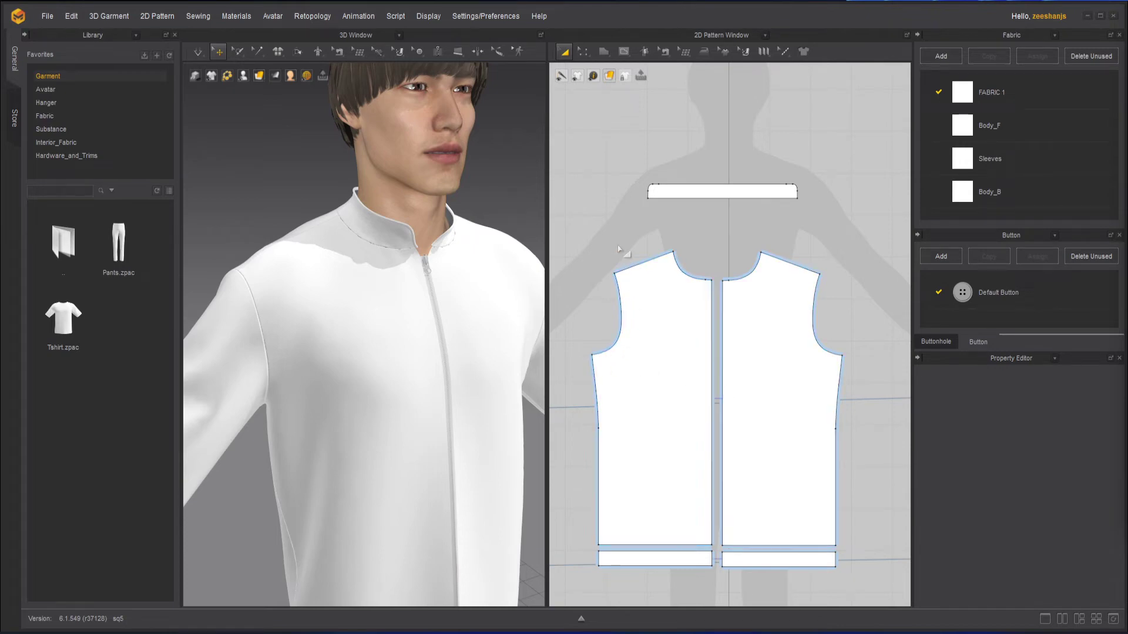
{"action": "left_click", "coordinate": [623, 52]}
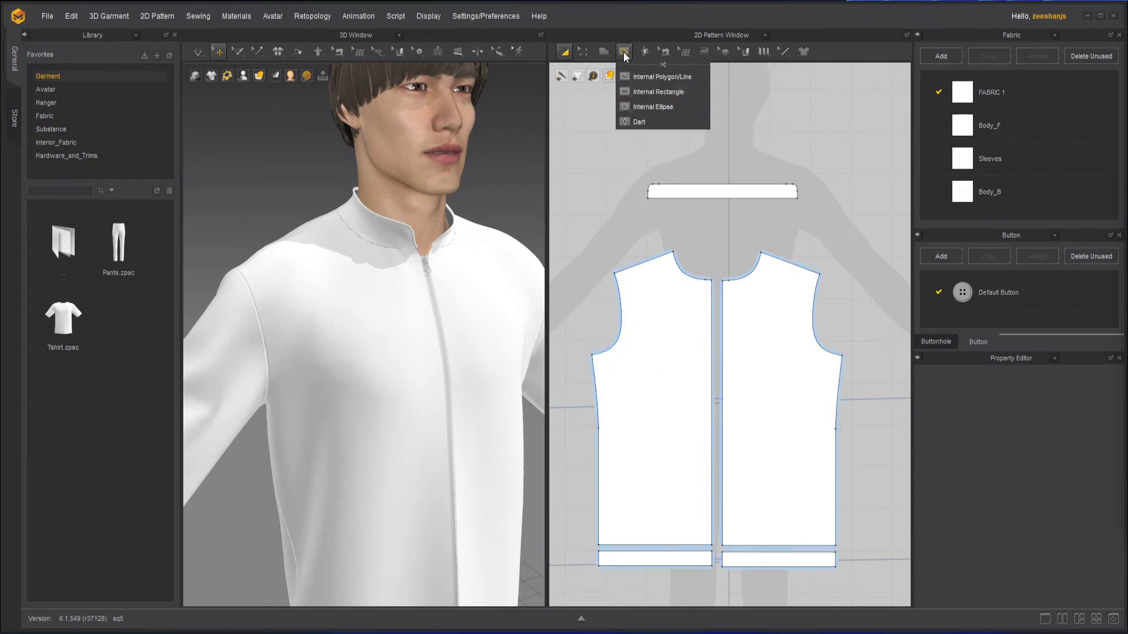
{"action": "left_click", "coordinate": [646, 77]}
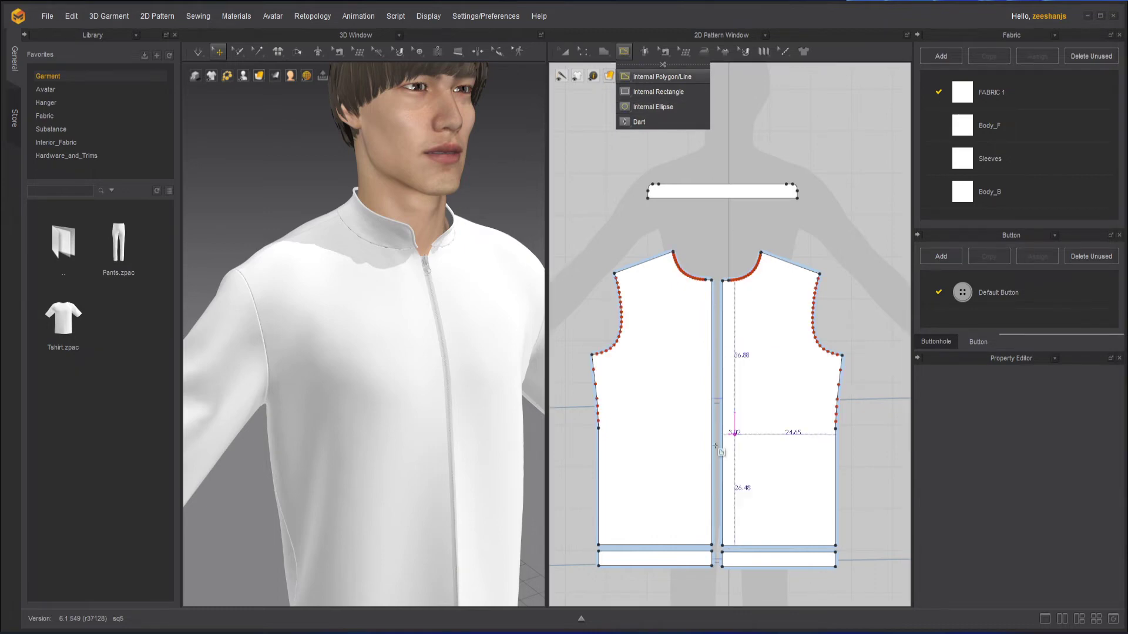
{"action": "left_click", "coordinate": [591, 354]}
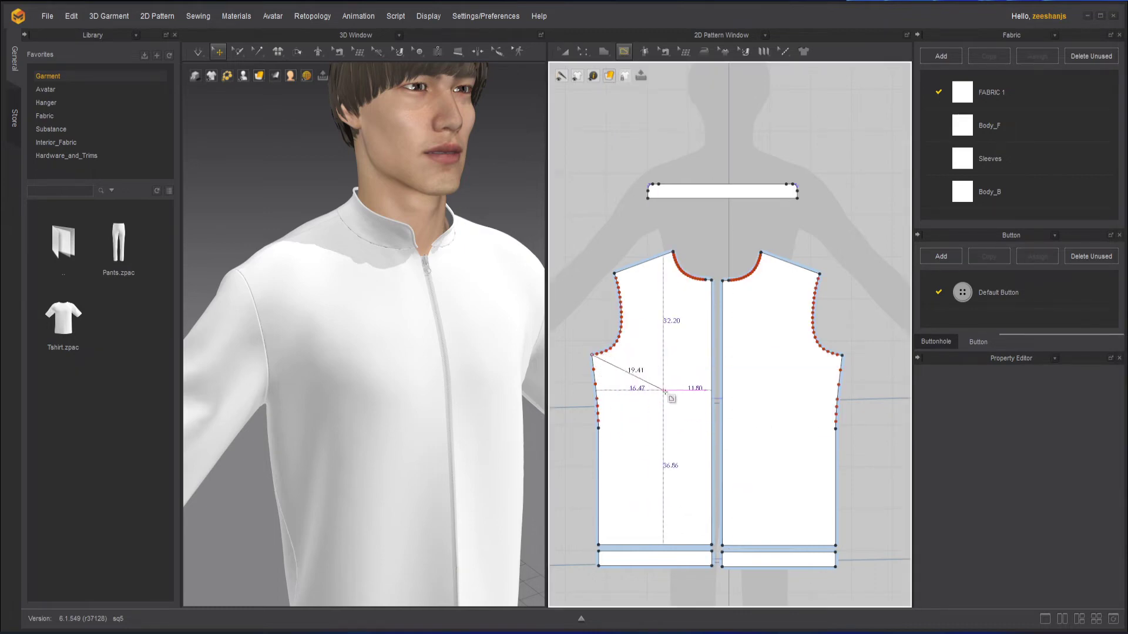
{"action": "double_click", "coordinate": [711, 398]}
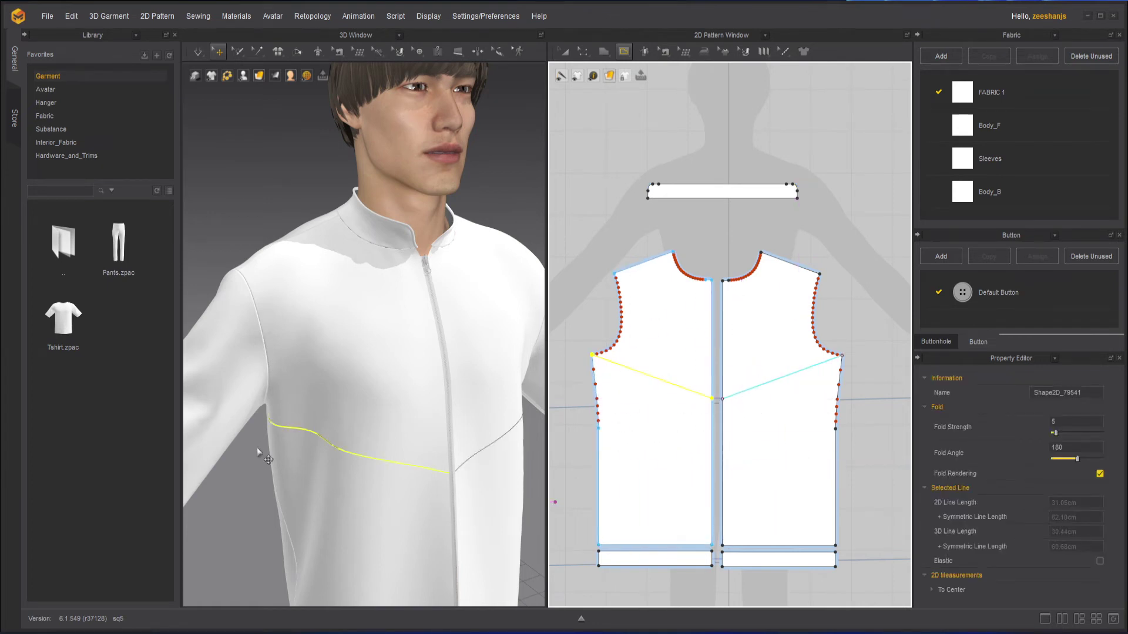
Step: Create piping along the diagonal internal line on the front body pattern, from the underarm corner to the centre-front edge
{"action": "left_click", "coordinate": [459, 51]}
{"action": "left_click", "coordinate": [473, 92]}
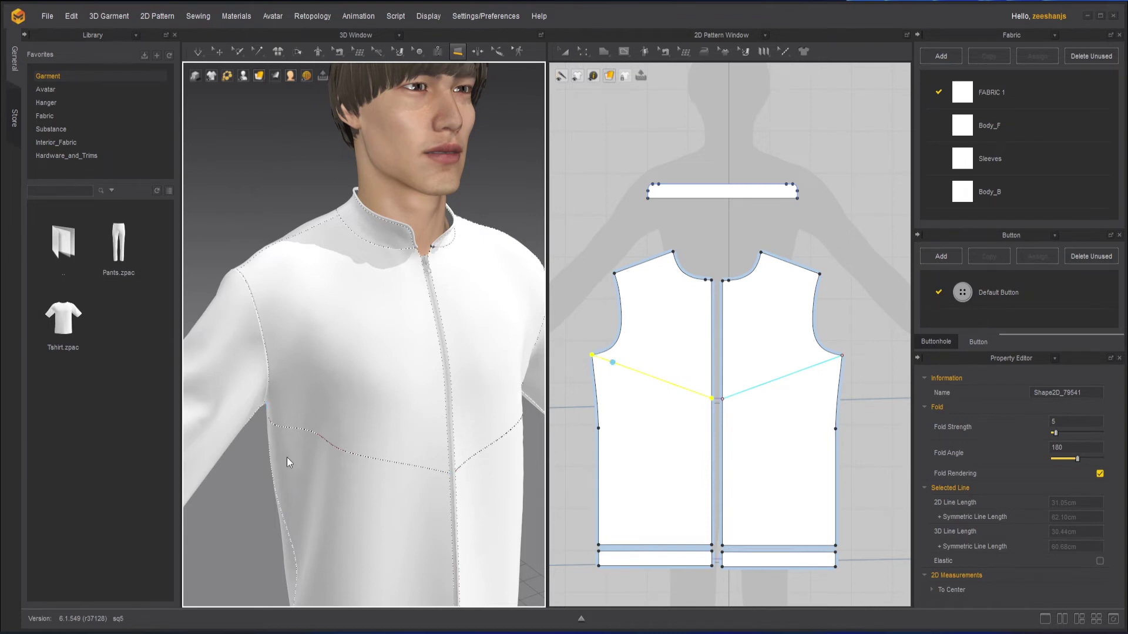
{"action": "scroll", "coordinate": [600, 379], "scroll_direction": "up", "scroll_amount": 3}
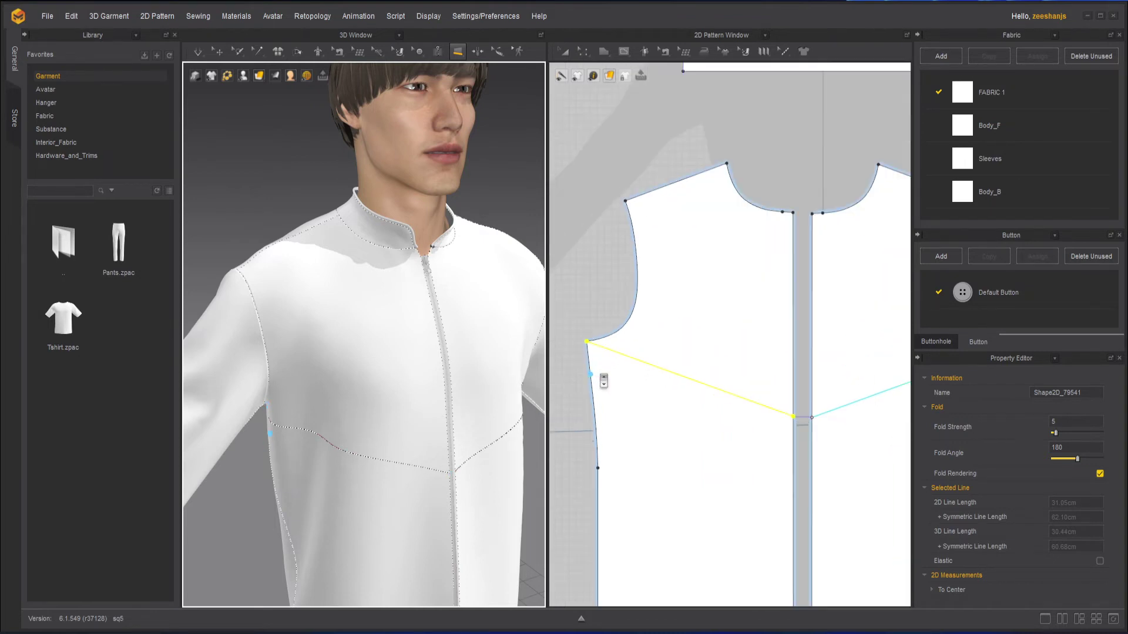
{"action": "left_click", "coordinate": [588, 344]}
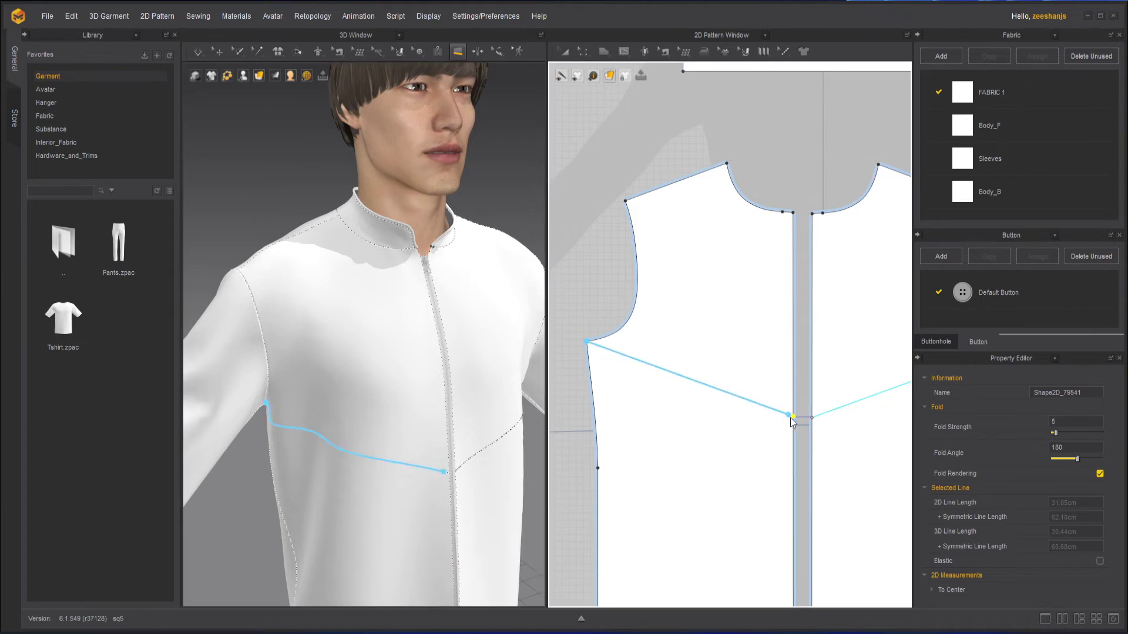
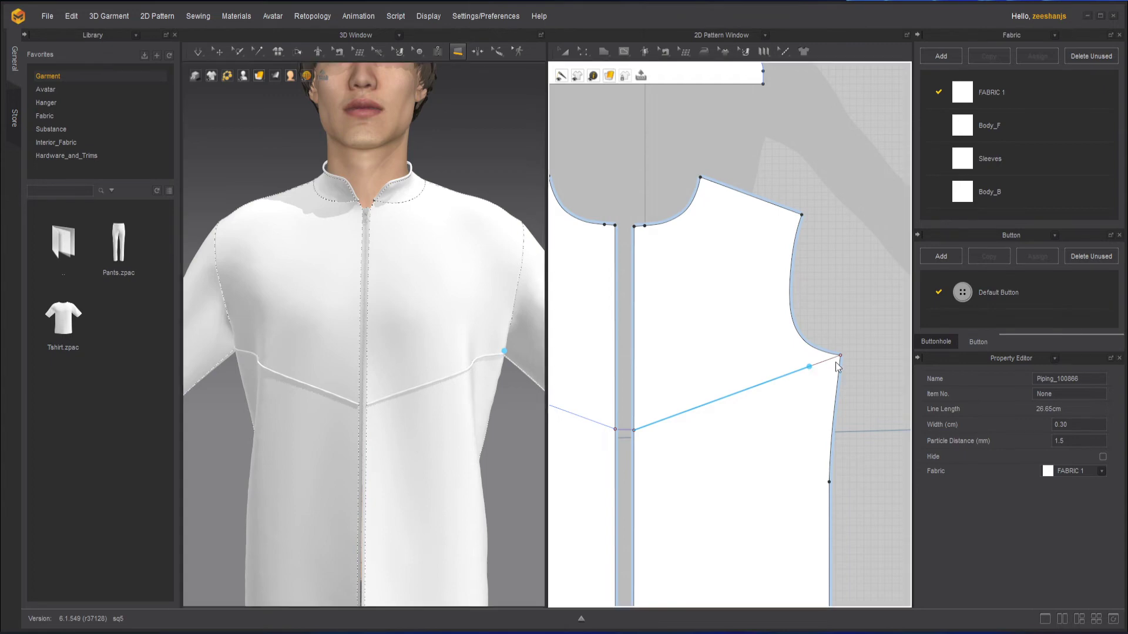
Step: Try deleting the diagonal internal line with its piping from the front body patterns, and undo the deletion
{"action": "double_click", "coordinate": [840, 355]}
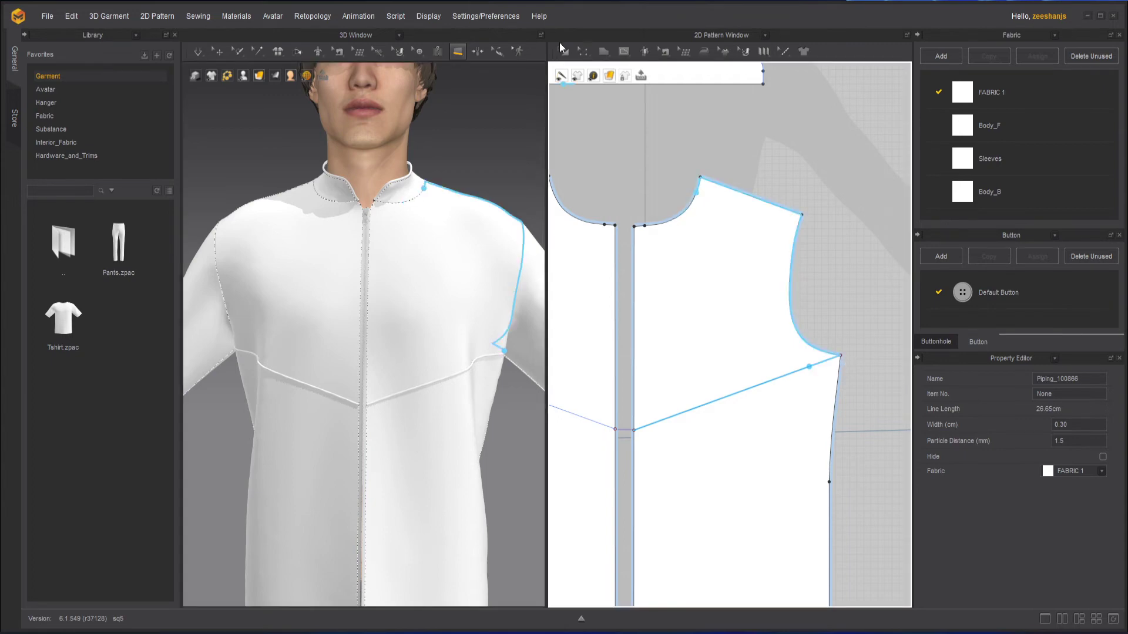
{"action": "left_click", "coordinate": [582, 54]}
{"action": "left_click", "coordinate": [614, 76]}
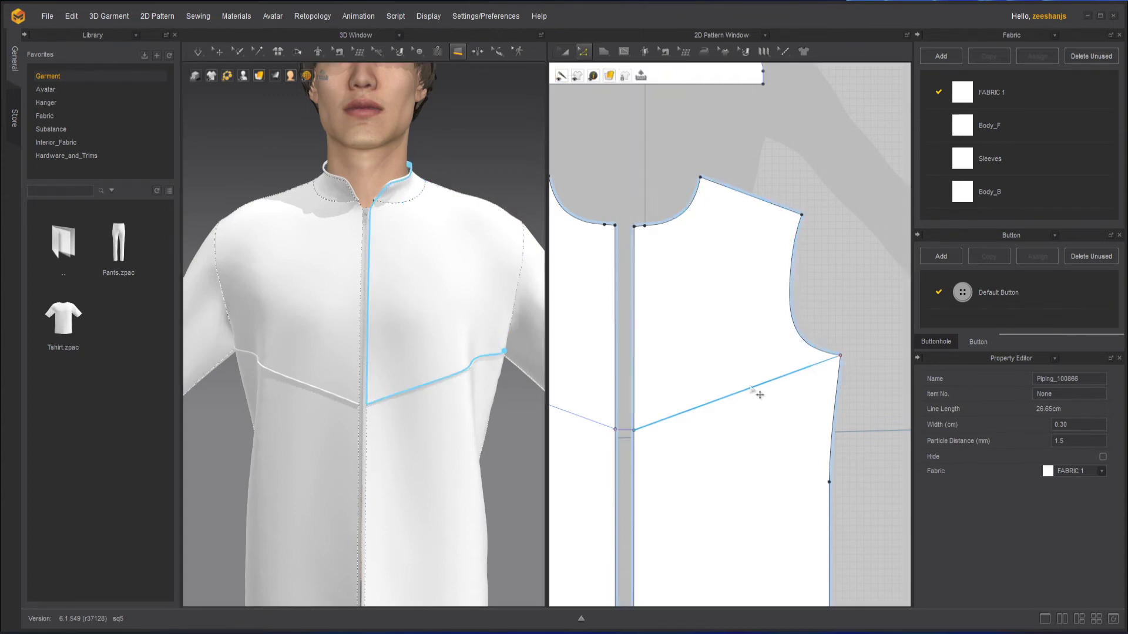
{"action": "left_click", "coordinate": [752, 389]}
{"action": "key", "text": "Delete"}
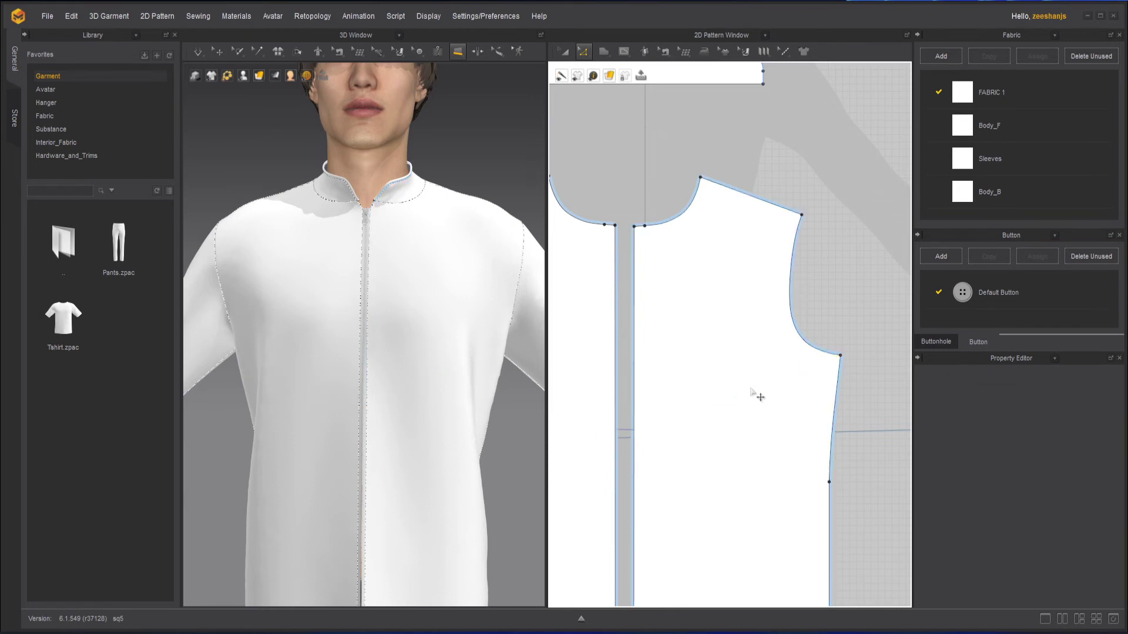
{"action": "middle_click_drag", "start_coordinate": [650, 382], "coordinate": [797, 379]}
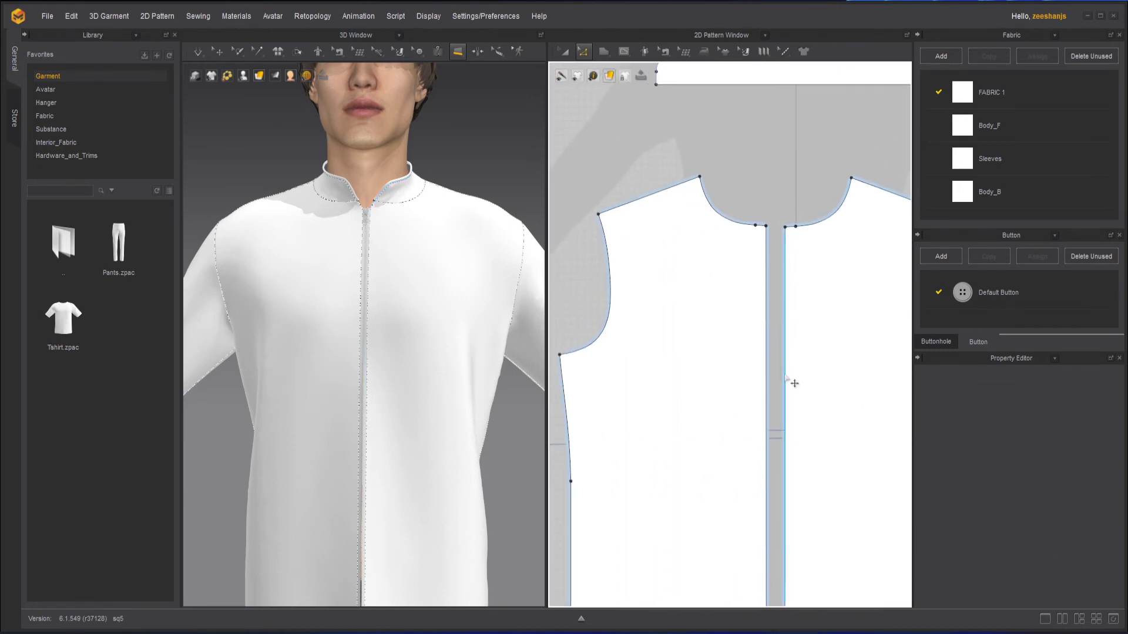
{"action": "key", "text": "ctrl+z"}
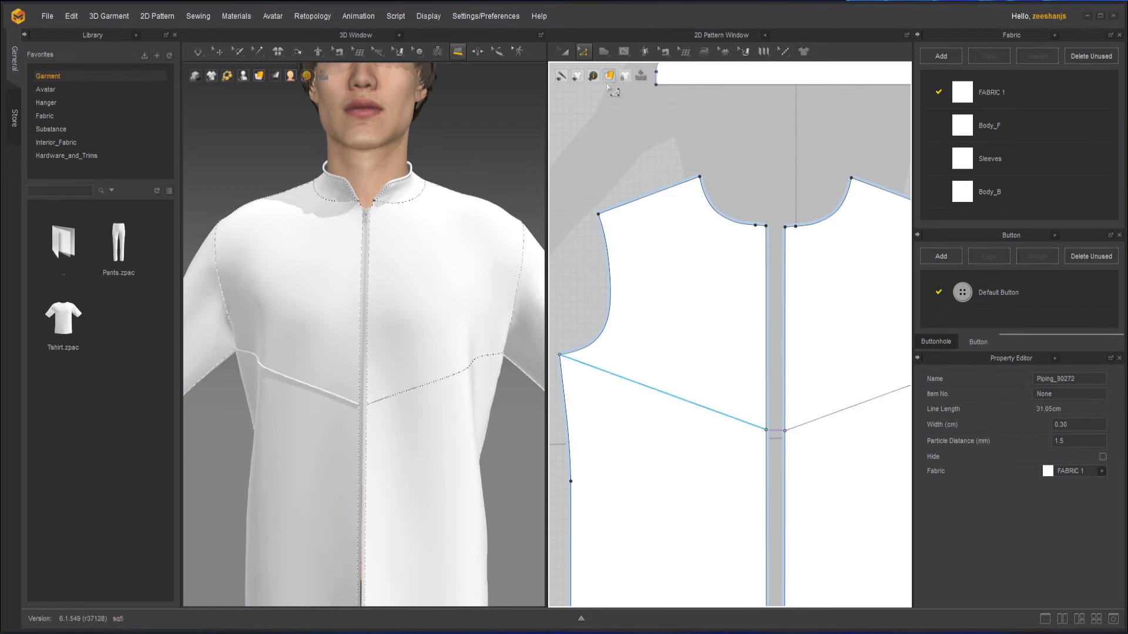
Step: Create piping on the 3D garment along the unpiped diagonal internal line of the front, from the underarm seam to the centre-front zip
{"action": "right_click_drag", "start_coordinate": [403, 403], "coordinate": [422, 378]}
{"action": "scroll", "coordinate": [422, 377], "scroll_direction": "up", "scroll_amount": 4}
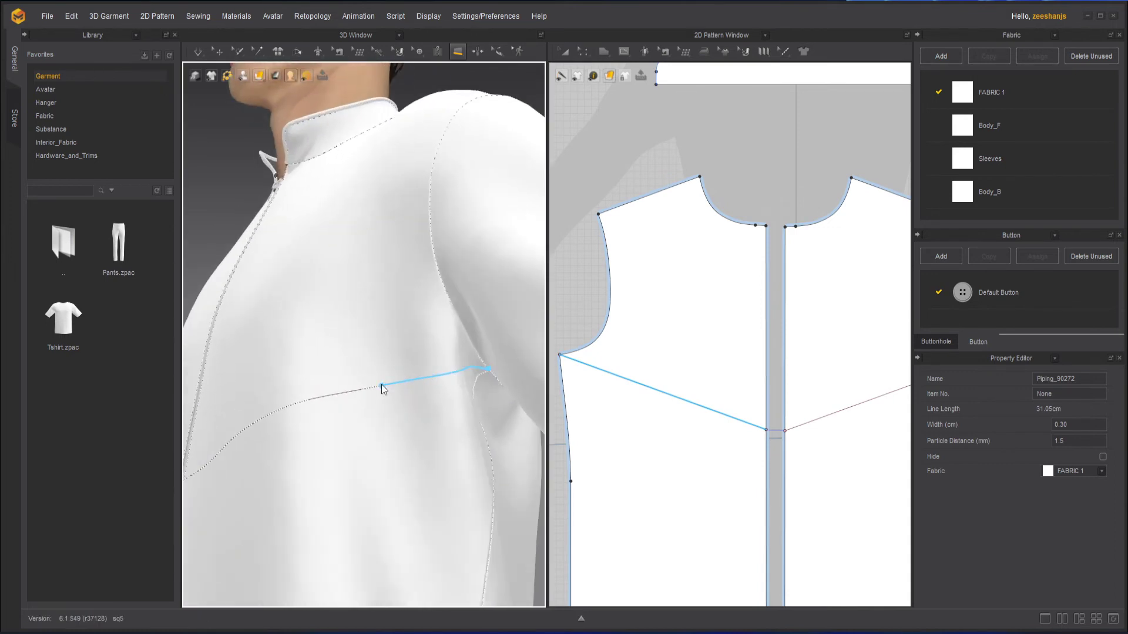
{"action": "right_click_drag", "start_coordinate": [381, 384], "coordinate": [501, 362]}
{"action": "scroll", "coordinate": [502, 361], "scroll_direction": "up", "scroll_amount": 4}
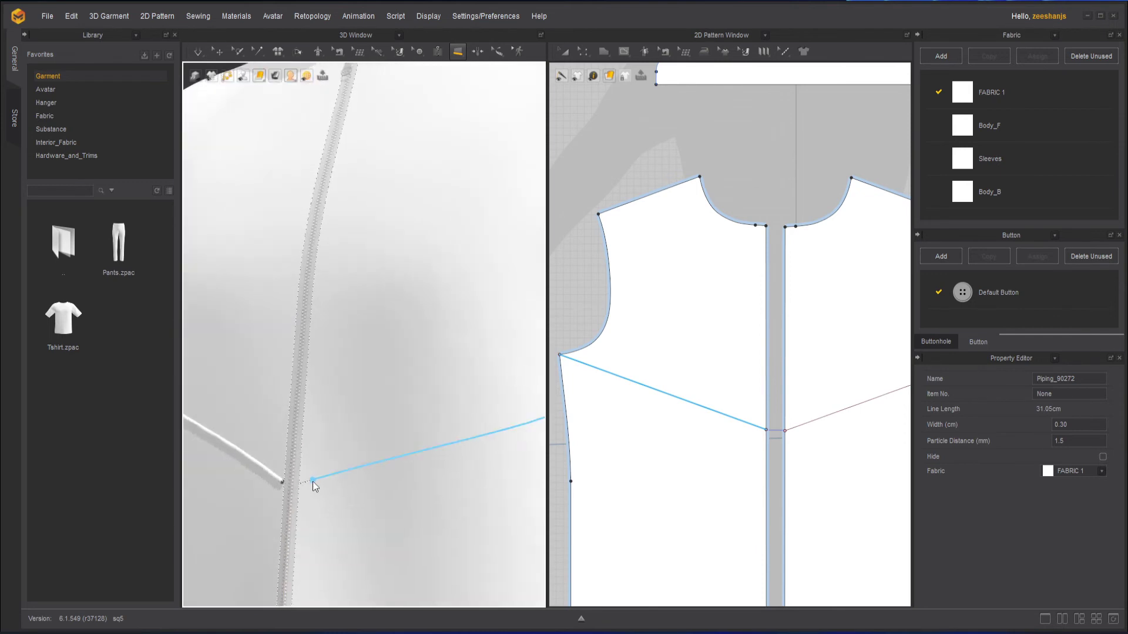
{"action": "left_click", "coordinate": [301, 485]}
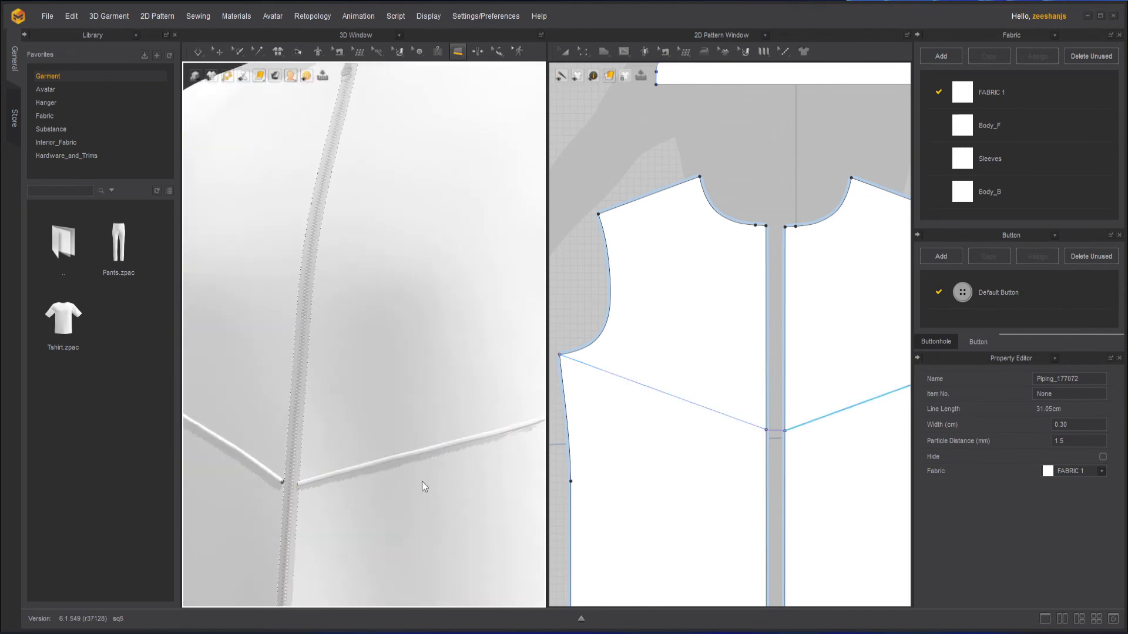
Step: Inspect the diagonal piping on both jacket fronts and the collar piping from front and three-quarter views, at whole-garment and close distances
{"action": "scroll", "coordinate": [405, 480], "scroll_direction": "down", "scroll_amount": 5}
{"action": "right_click_drag", "start_coordinate": [397, 491], "coordinate": [361, 451]}
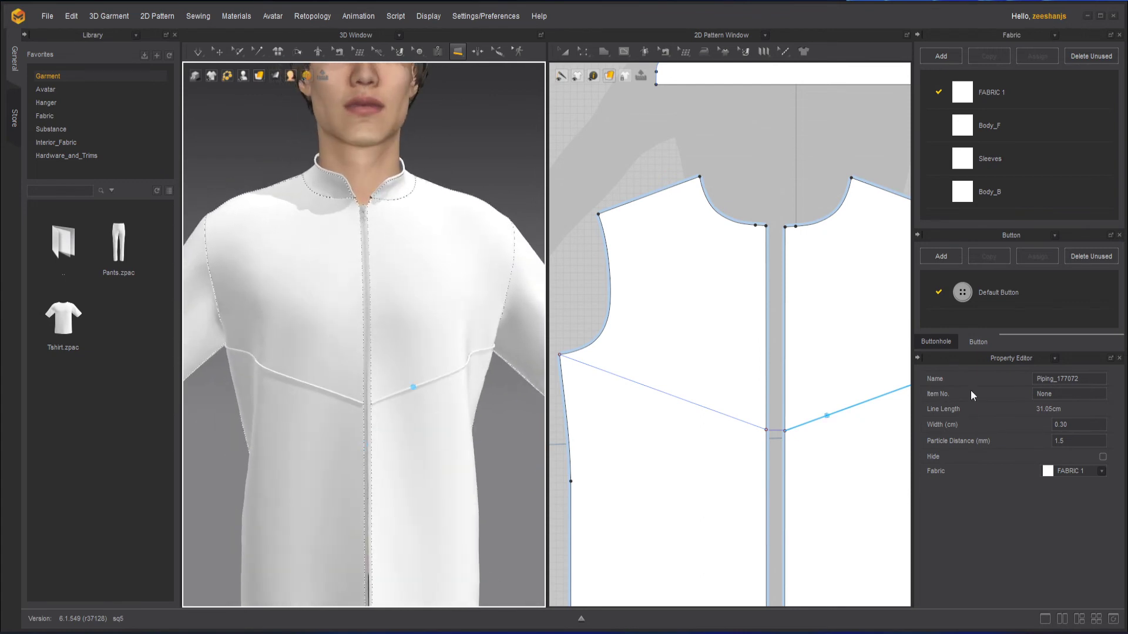
{"action": "scroll", "coordinate": [312, 382], "scroll_direction": "down", "scroll_amount": 5}
{"action": "right_click_drag", "start_coordinate": [442, 429], "coordinate": [416, 430]}
{"action": "scroll", "coordinate": [416, 430], "scroll_direction": "up", "scroll_amount": 2}
{"action": "middle_click_drag", "start_coordinate": [372, 432], "coordinate": [418, 446]}
{"action": "right_click_drag", "start_coordinate": [418, 446], "coordinate": [439, 446]}
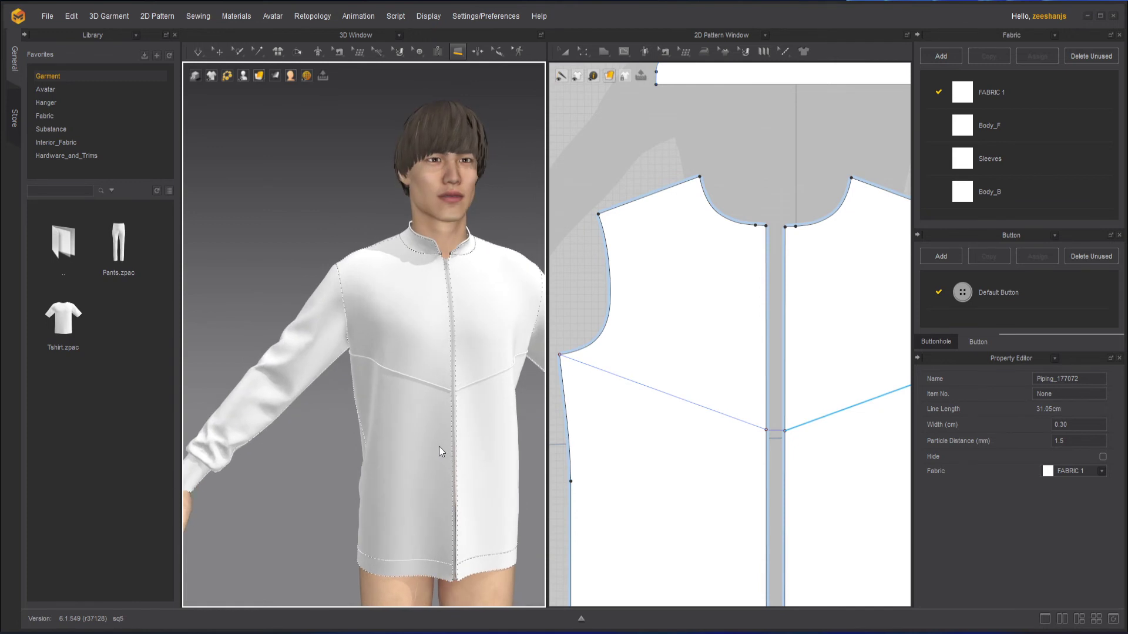
{"action": "middle_click_drag", "start_coordinate": [439, 446], "coordinate": [424, 411]}
{"action": "mouse_move", "coordinate": [424, 412]}
{"action": "right_mouse_down"}
{"action": "mouse_move", "coordinate": [431, 426]}
{"action": "mouse_move", "coordinate": [422, 426]}
{"action": "right_mouse_up"}
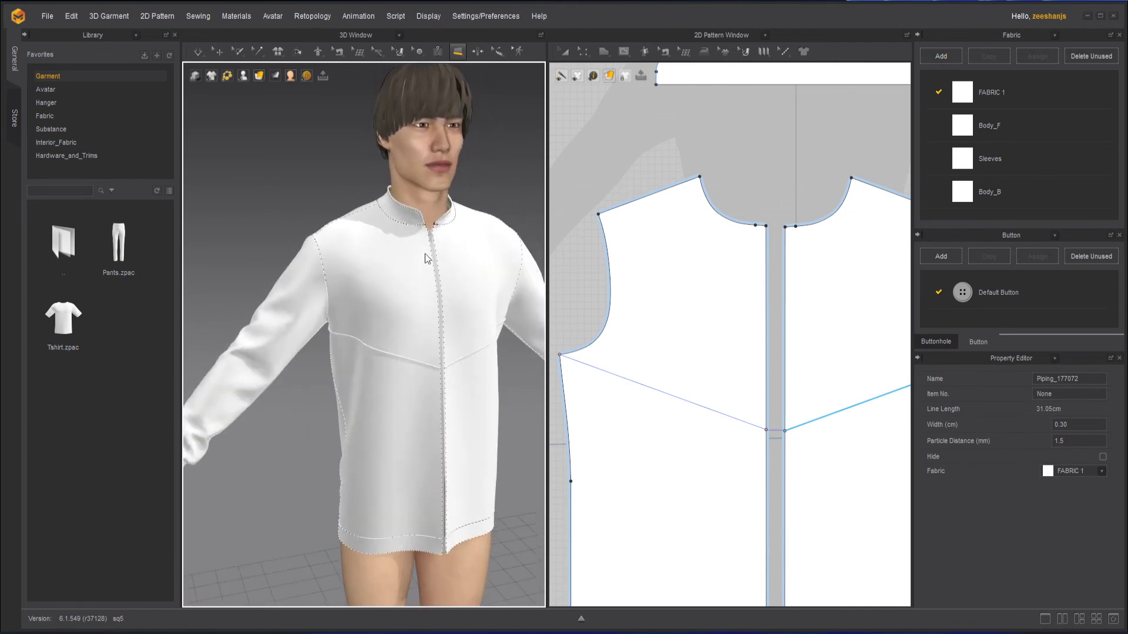
{"action": "scroll", "coordinate": [426, 254], "scroll_direction": "up", "scroll_amount": 3}
{"action": "middle_click_drag", "start_coordinate": [433, 263], "coordinate": [417, 369]}
{"action": "mouse_move", "coordinate": [425, 428]}
{"action": "right_mouse_down"}
{"action": "mouse_move", "coordinate": [414, 432]}
{"action": "mouse_move", "coordinate": [435, 445]}
{"action": "right_mouse_up"}
{"action": "scroll", "coordinate": [414, 432], "scroll_direction": "up", "scroll_amount": 1}
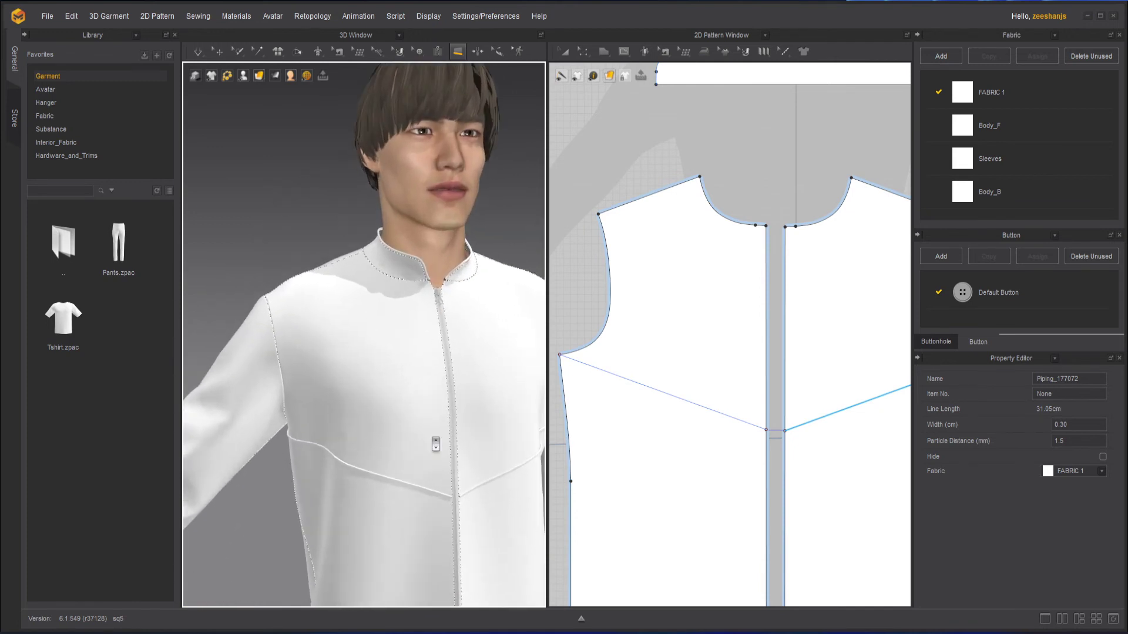
{"action": "scroll", "coordinate": [382, 369], "scroll_direction": "up", "scroll_amount": 1}
{"action": "mouse_move", "coordinate": [382, 369]}
{"action": "right_mouse_down"}
{"action": "mouse_move", "coordinate": [446, 362]}
{"action": "mouse_move", "coordinate": [365, 365]}
{"action": "right_mouse_up"}
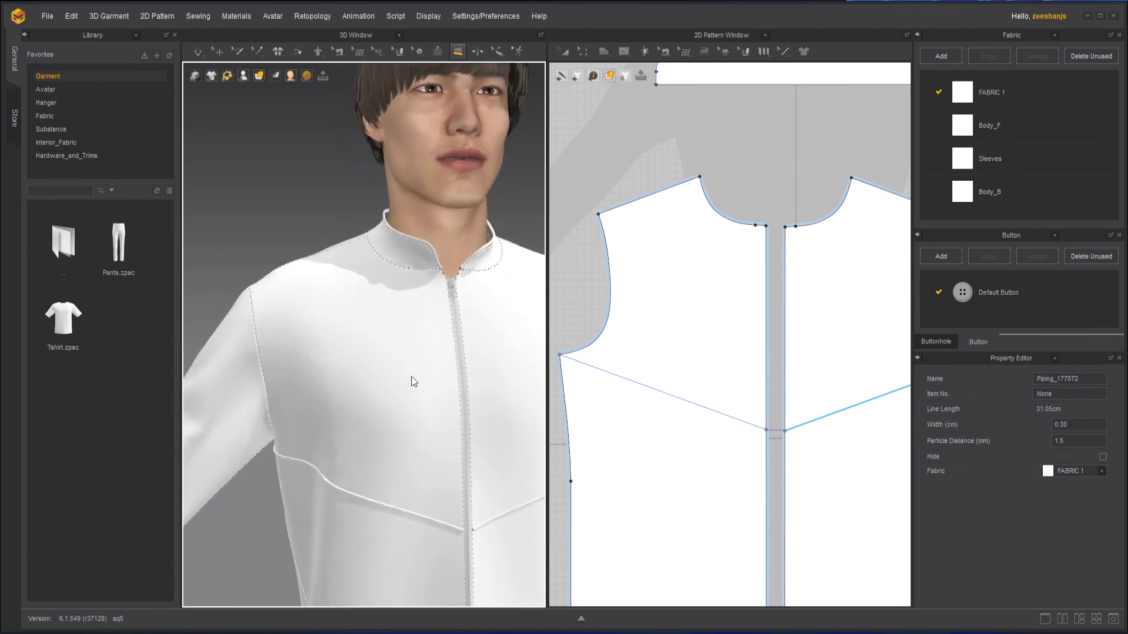
{"action": "scroll", "coordinate": [335, 350], "scroll_direction": "up", "scroll_amount": 3}
{"action": "scroll", "coordinate": [400, 392], "scroll_direction": "down", "scroll_amount": 5}
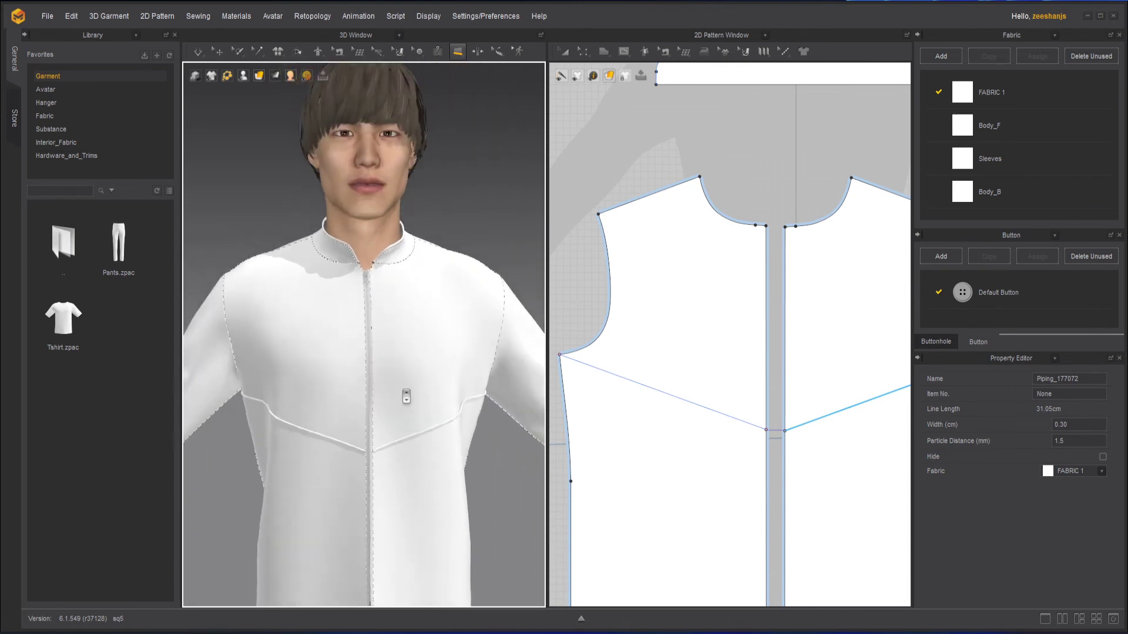
{"action": "mouse_move", "coordinate": [390, 411]}
{"action": "right_mouse_down"}
{"action": "mouse_move", "coordinate": [587, 391]}
{"action": "mouse_move", "coordinate": [393, 400]}
{"action": "right_mouse_up"}
{"action": "scroll", "coordinate": [392, 401], "scroll_direction": "up", "scroll_amount": 3}
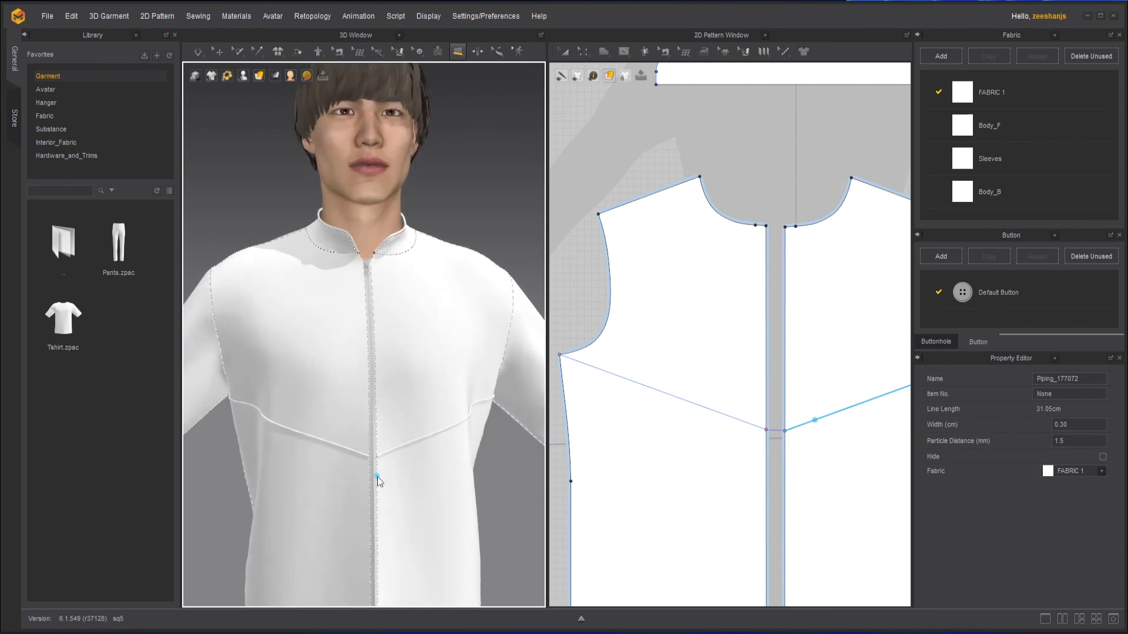
{"action": "right_click_drag", "start_coordinate": [377, 477], "coordinate": [383, 478]}
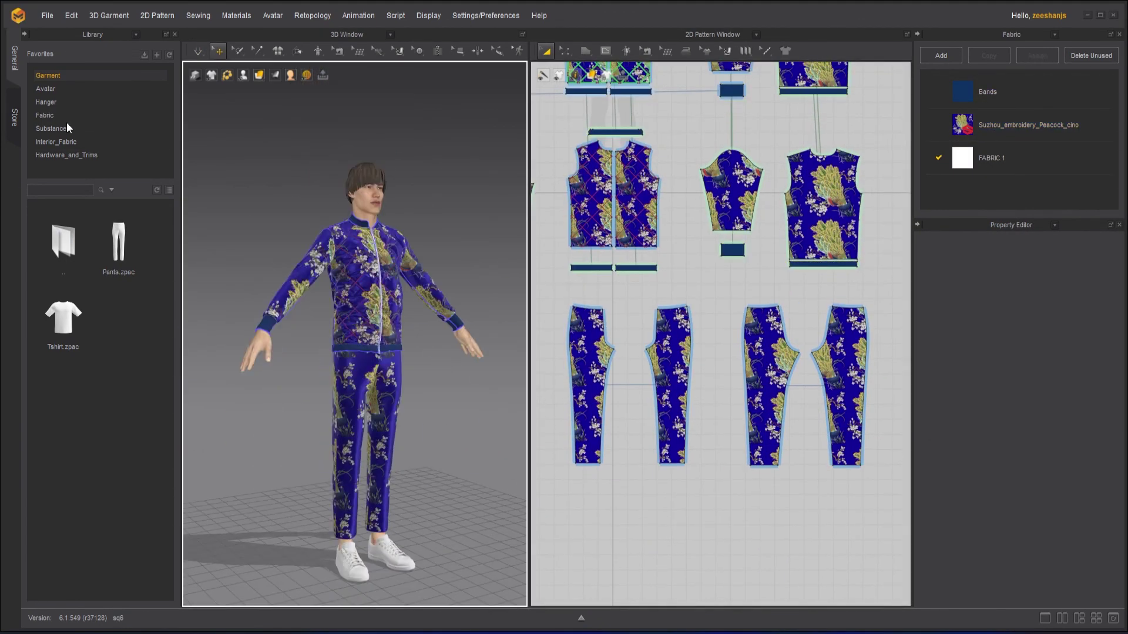
Step: Apply the avatar library pose with the arms hanging down to the avatar wearing the peacock-embroidered tracksuit, and view the garment closer
{"action": "left_click", "coordinate": [46, 88]}
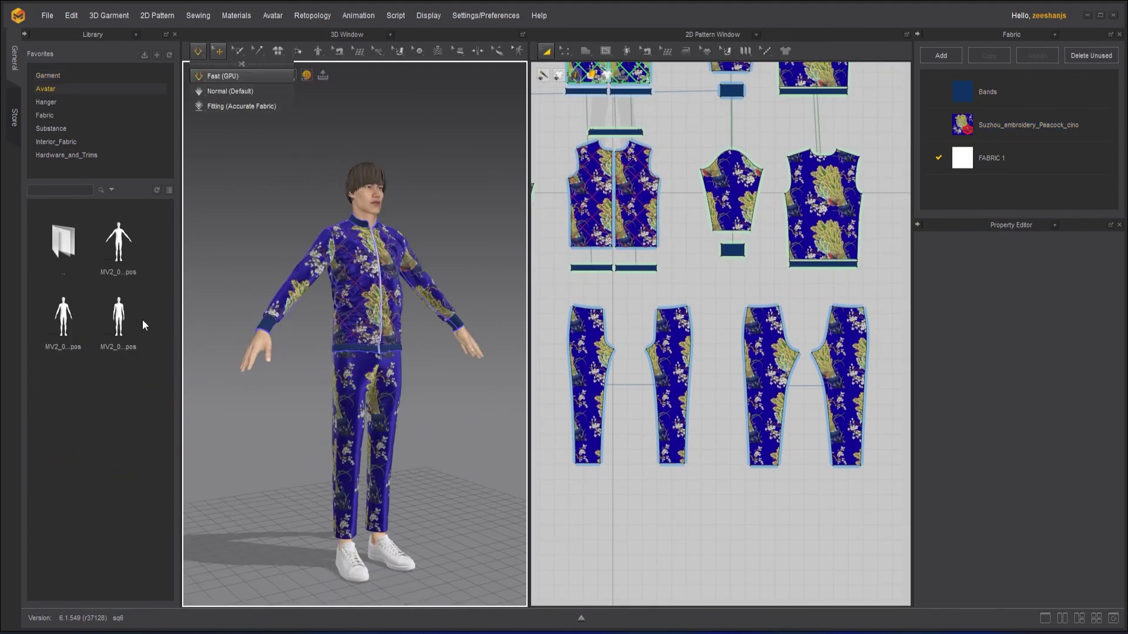
{"action": "double_click", "coordinate": [119, 317]}
{"action": "scroll", "coordinate": [449, 400], "scroll_direction": "up", "scroll_amount": 3}
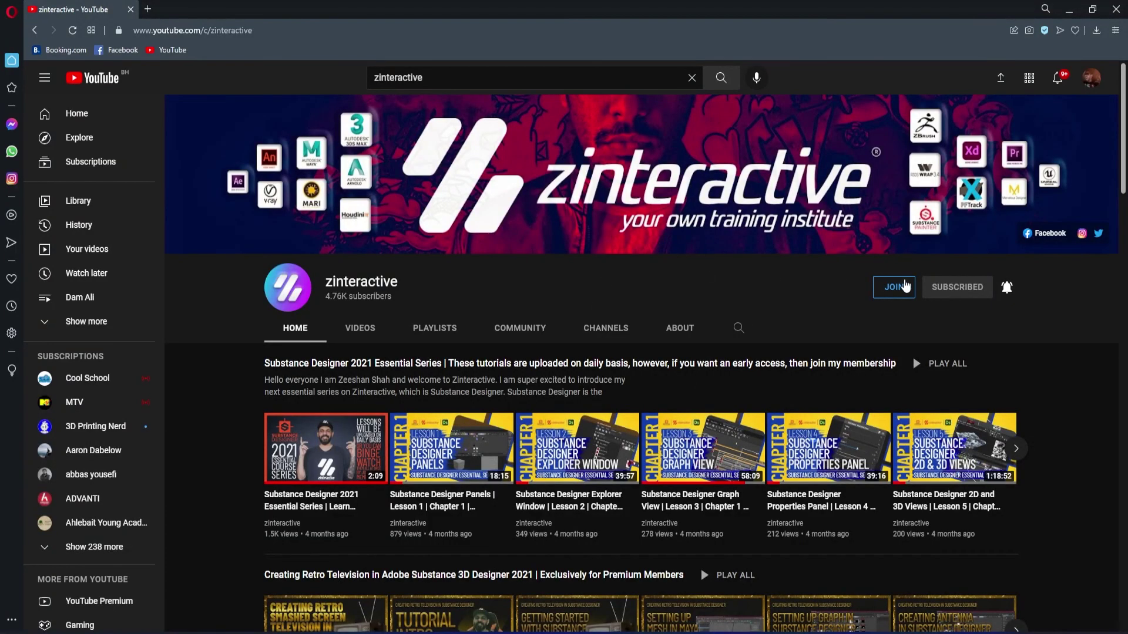
Step: Switch to the zinteractive channel on YouTube, open its membership options and examine the perks of the Zi Early Bird Level
{"action": "left_click", "coordinate": [906, 285]}
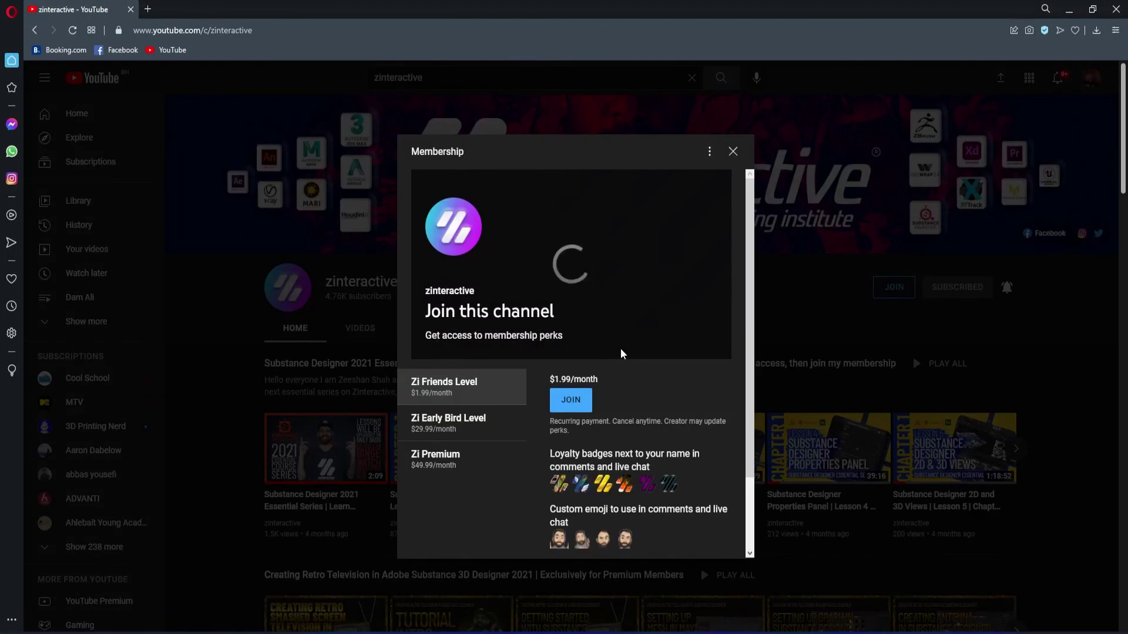
{"action": "left_click", "coordinate": [467, 425]}
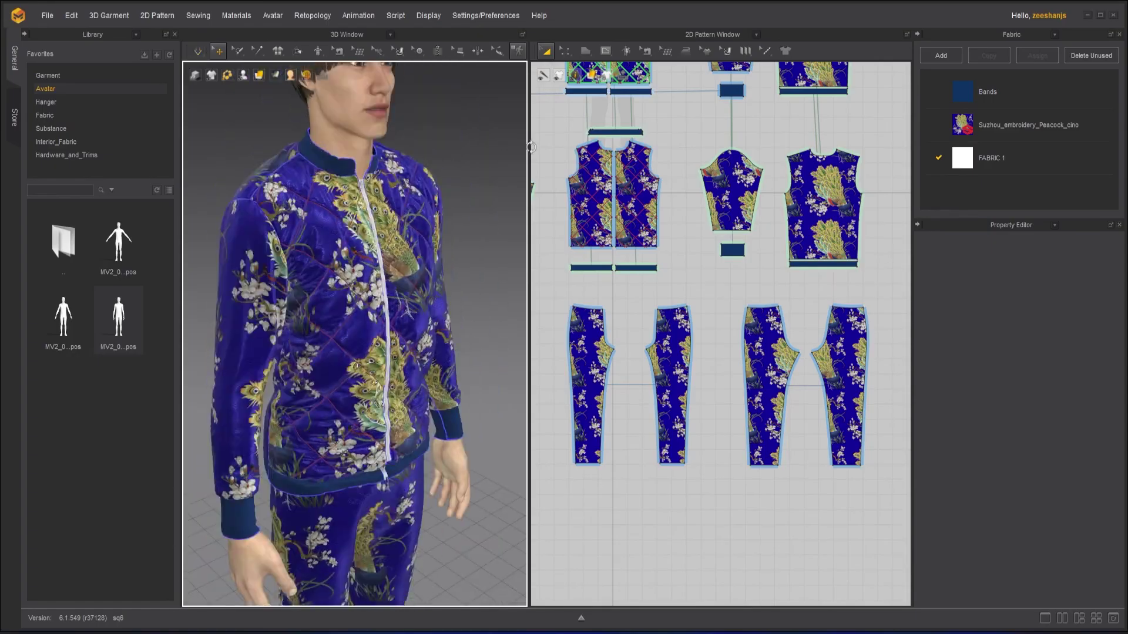
{"action": "scroll", "coordinate": [473, 184], "scroll_direction": "down", "scroll_amount": 5}
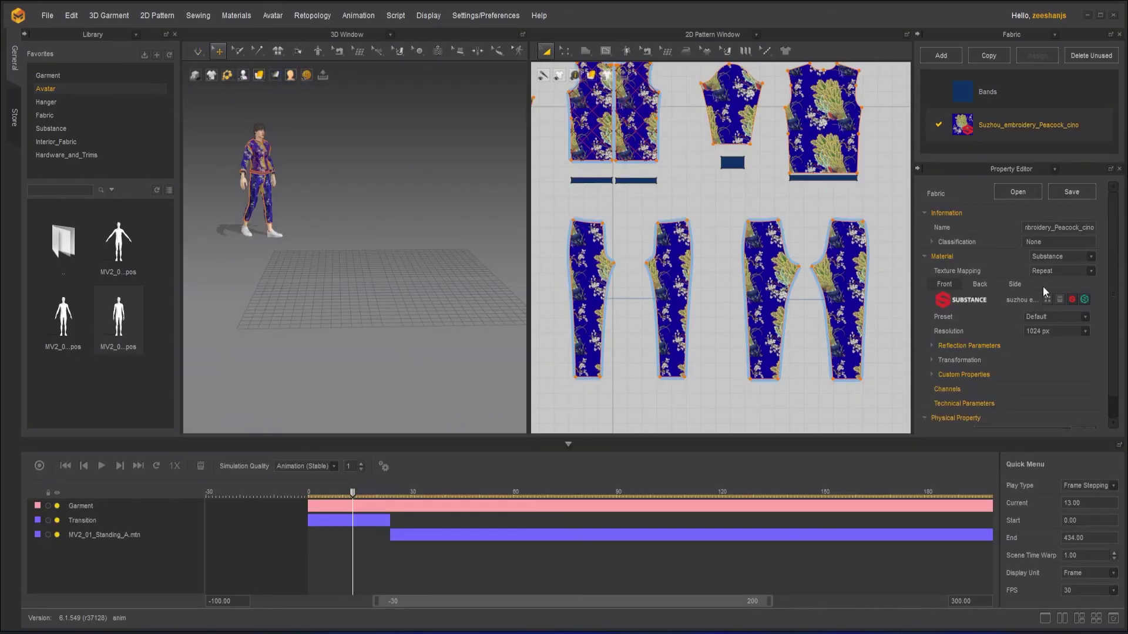
Step: In Marvelous Designer, replace the peacock embroidery fabric's substance material with floral2.sbsar
{"action": "left_click", "coordinate": [1047, 299]}
{"action": "left_click", "coordinate": [334, 182]}
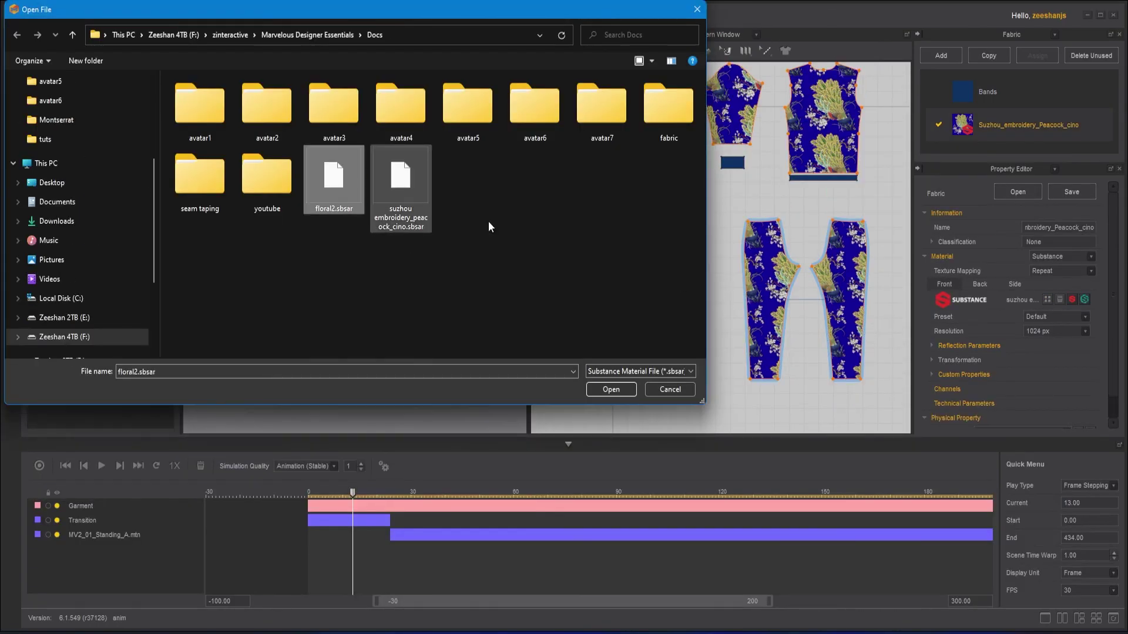
{"action": "left_click", "coordinate": [611, 389]}
{"action": "left_click", "coordinate": [557, 339]}
{"action": "scroll", "coordinate": [685, 209], "scroll_direction": "down", "scroll_amount": 3}
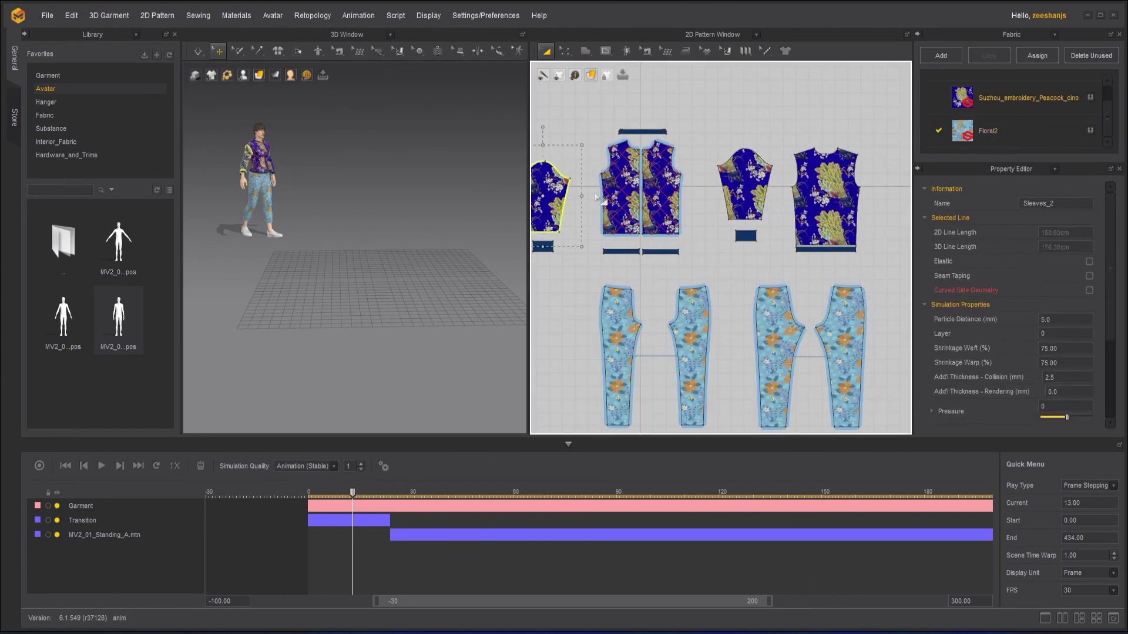
{"action": "mouse_move", "coordinate": [595, 197]}
{"action": "left_mouse_down"}
{"action": "mouse_move", "coordinate": [693, 238]}
{"action": "mouse_move", "coordinate": [860, 250]}
{"action": "left_mouse_up"}
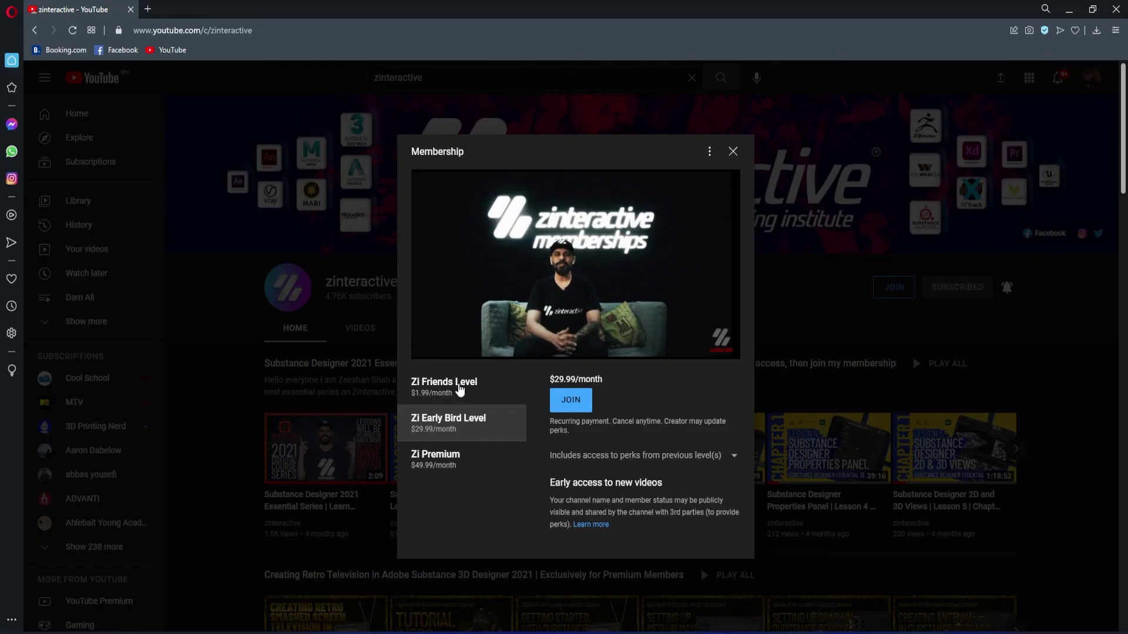
Step: Switch to the zinteractive membership options on YouTube and show the perks of the Zi Friends Level
{"action": "left_click", "coordinate": [459, 391]}
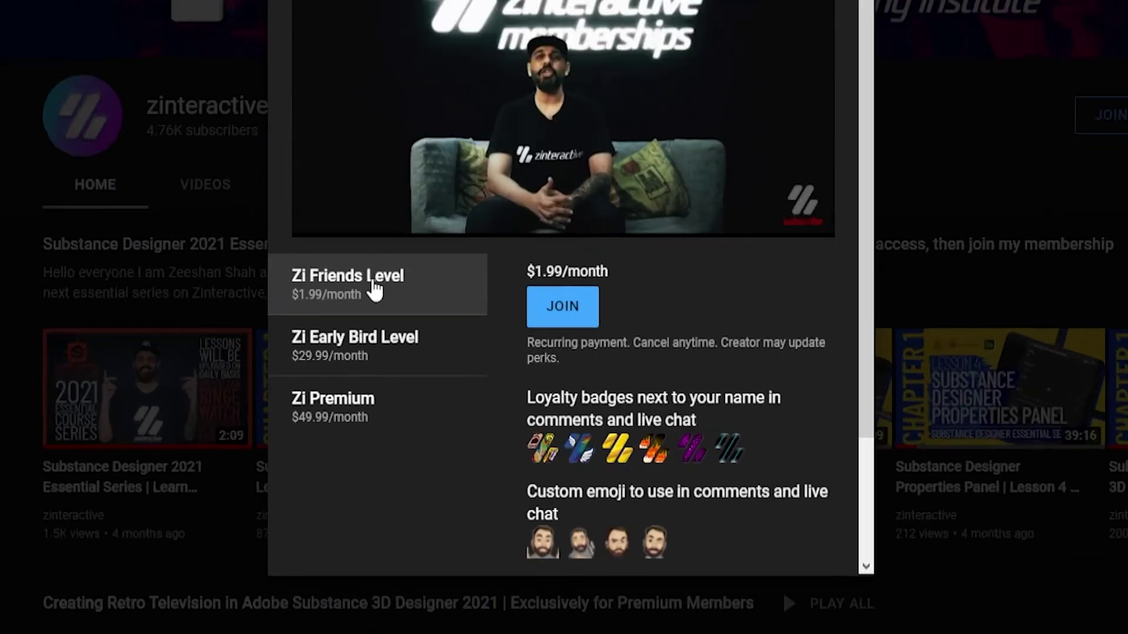